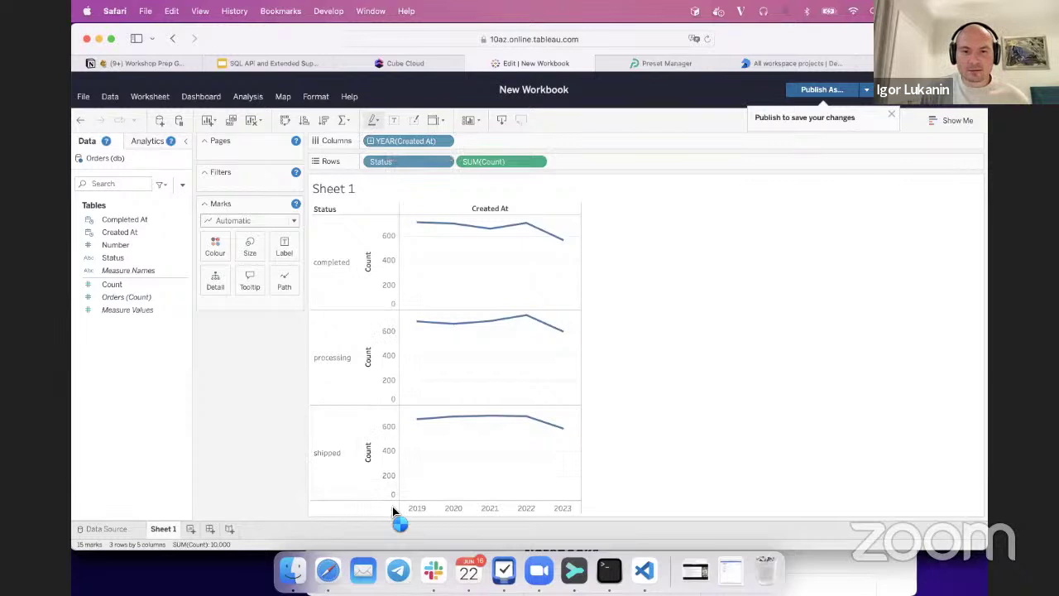
Step: Expand the Created At year column one date level and set the added level to Month
left_click(392, 507)
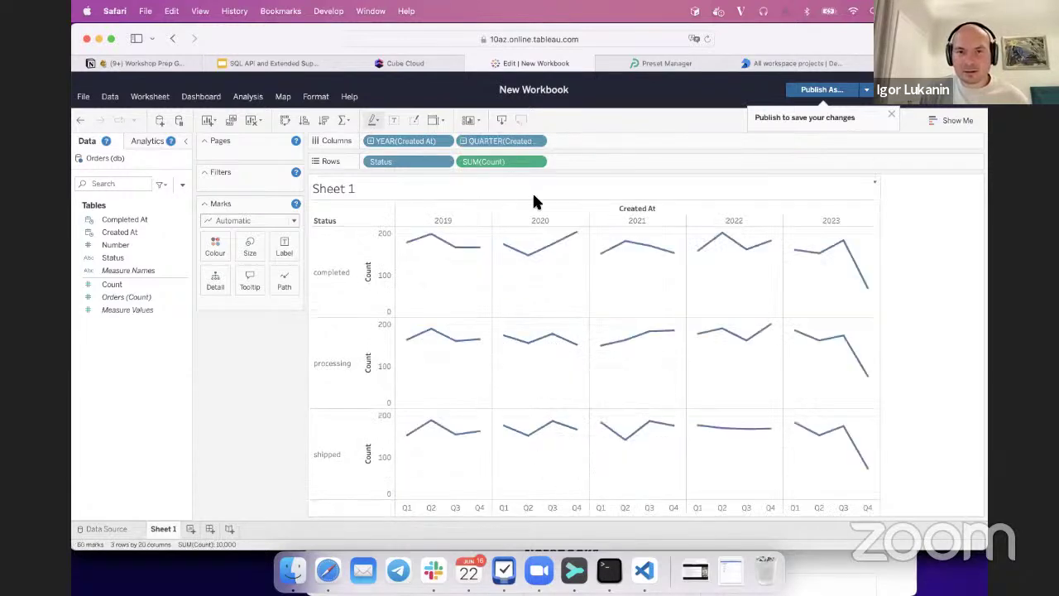
left_click(539, 144)
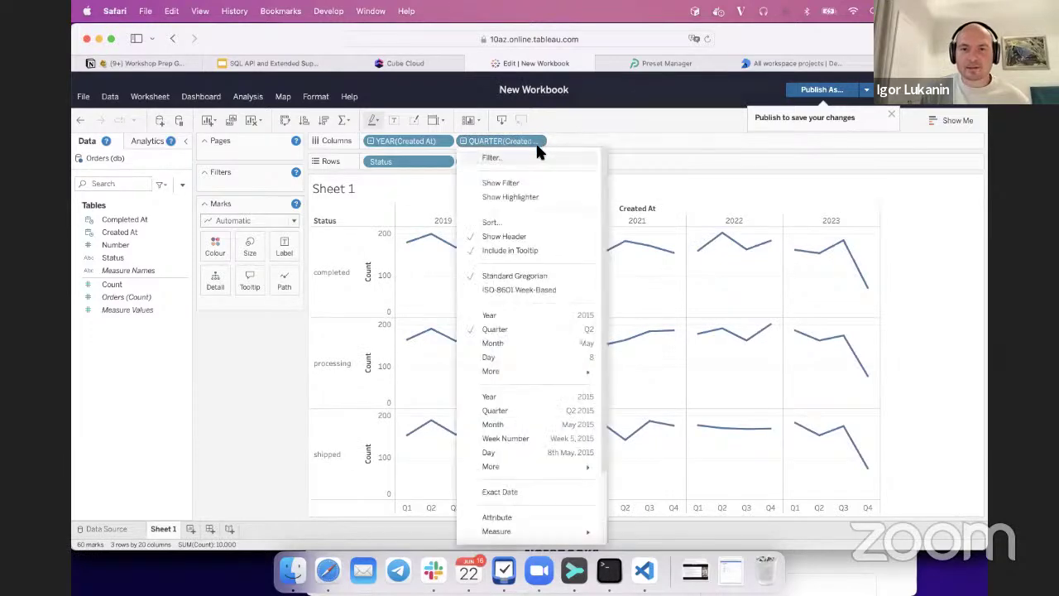
left_click(512, 341)
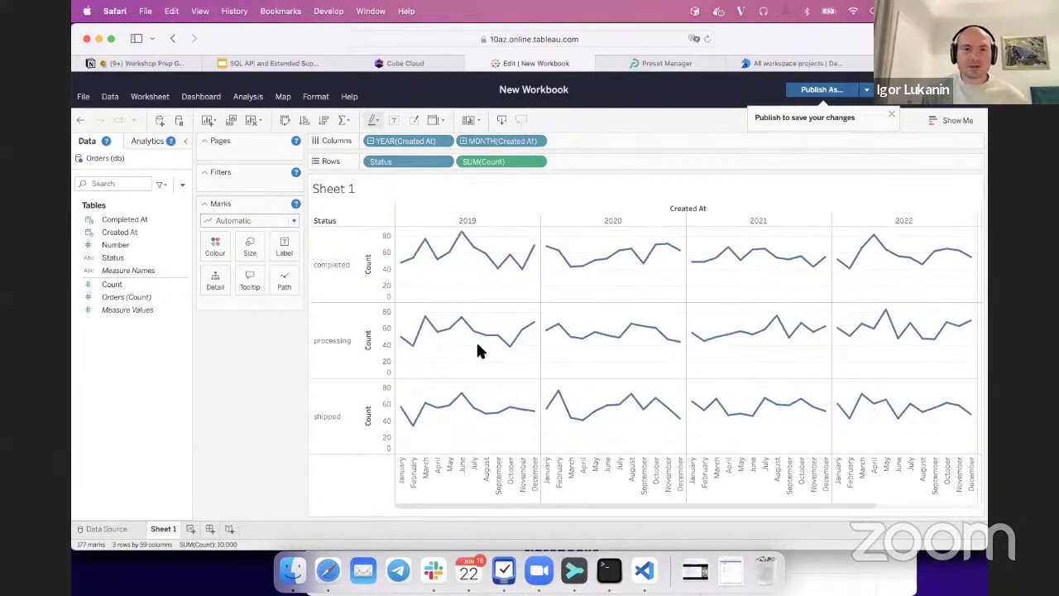
Step: Examine the monthly order counts per status across the years, including the values for individual points of the completed line
scroll(520, 282, "right", 5)
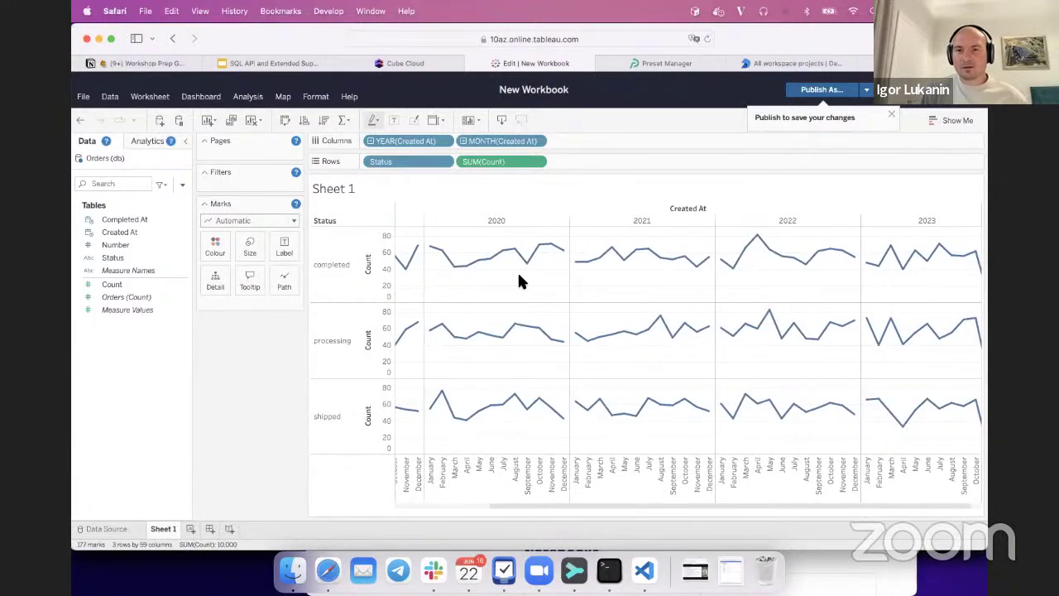
scroll(551, 281, "left", 3)
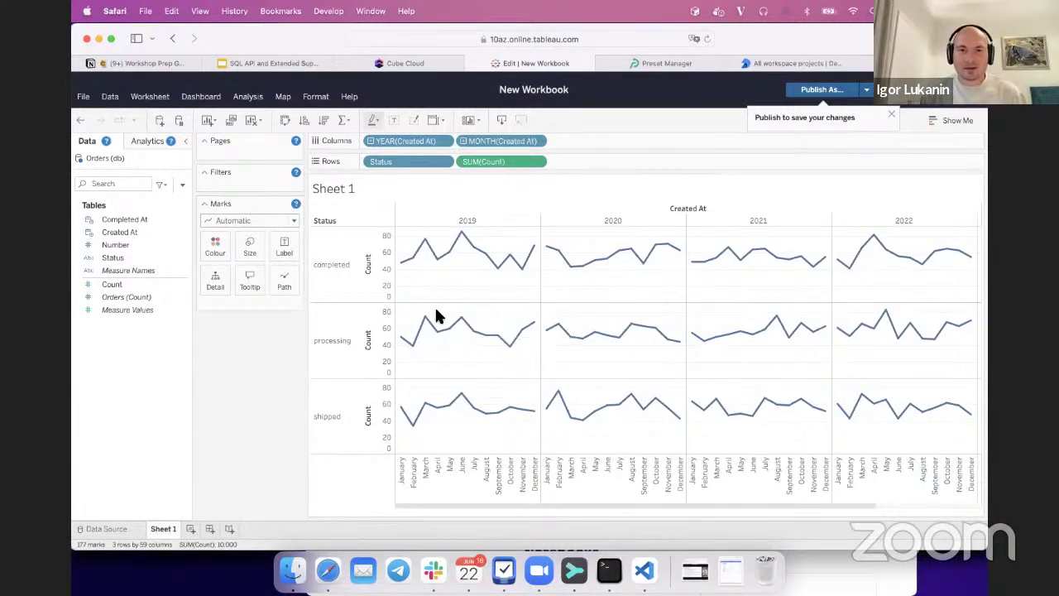
mouse_move(400, 433)
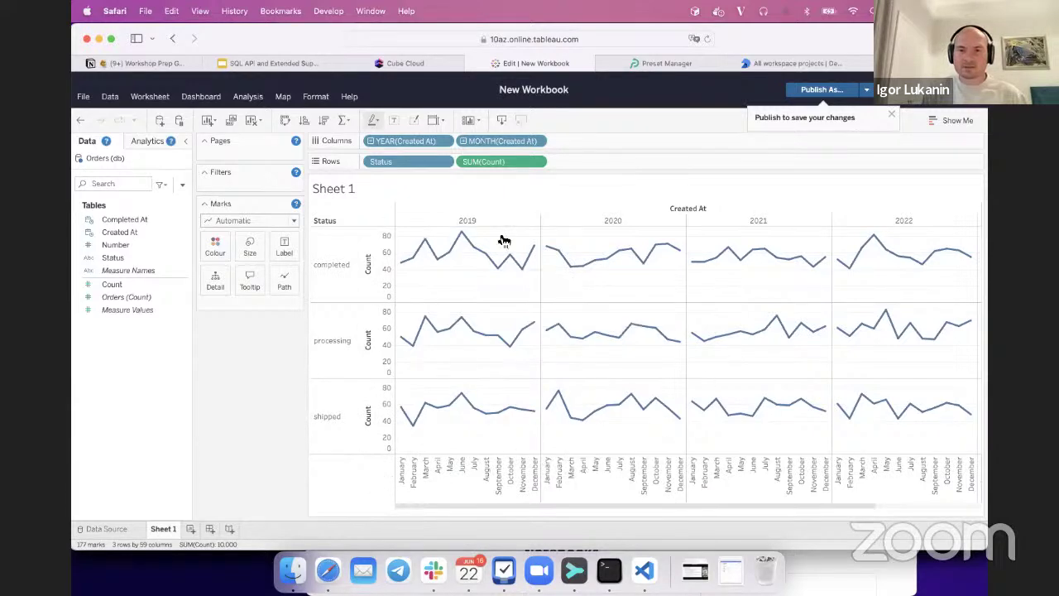
mouse_move(553, 251)
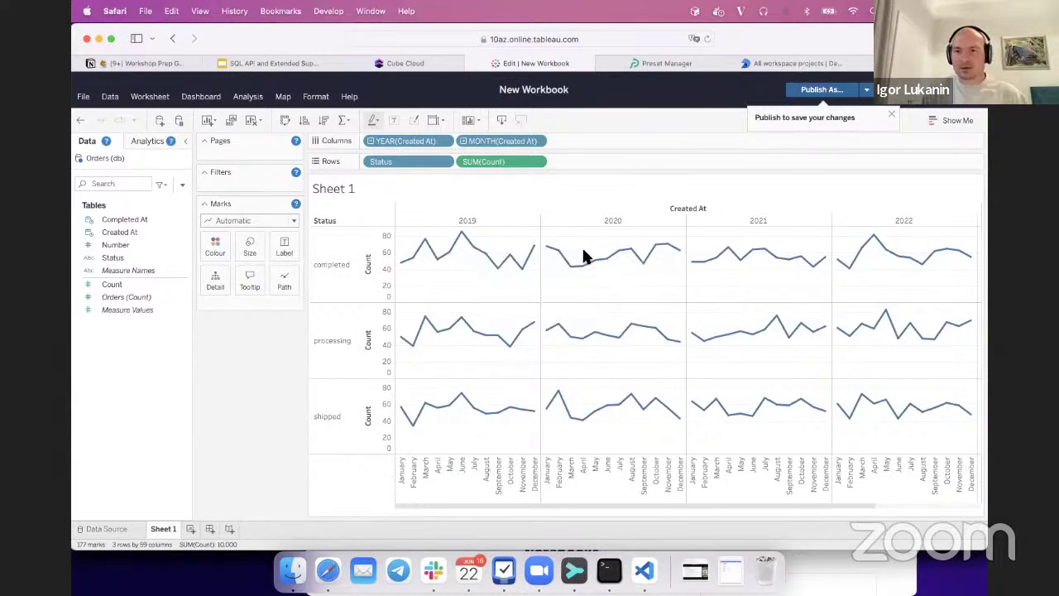
scroll(582, 255, "right", 2)
scroll(583, 254, "right", 2)
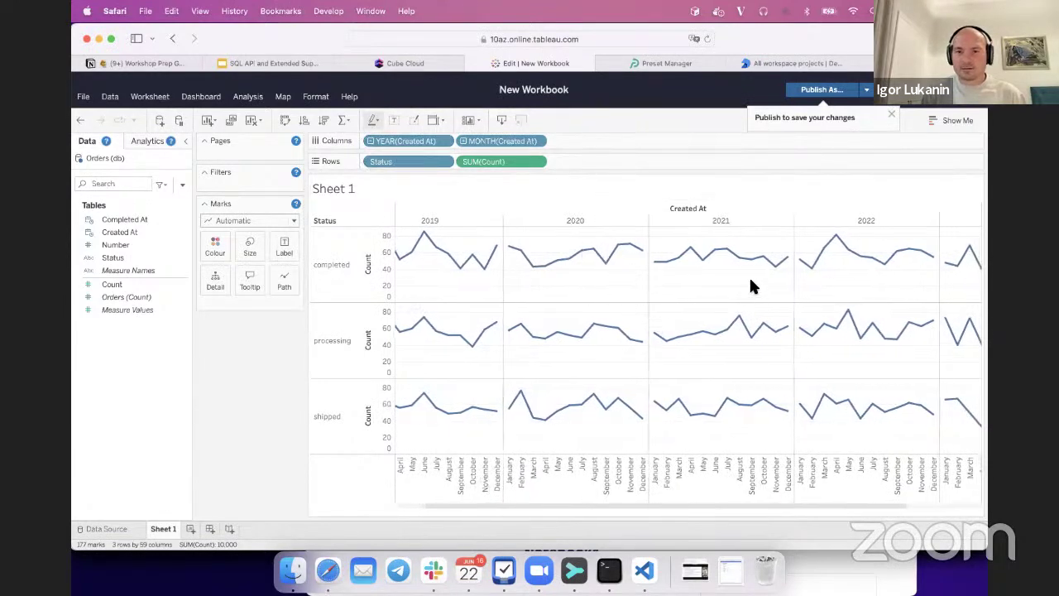
mouse_move(719, 263)
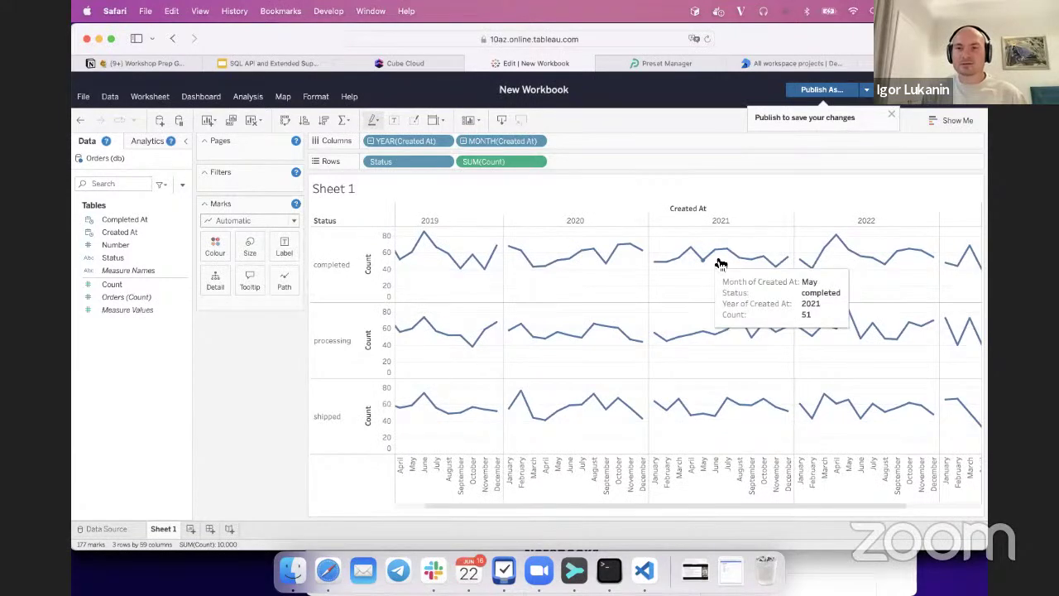
scroll(685, 291, "left", 4)
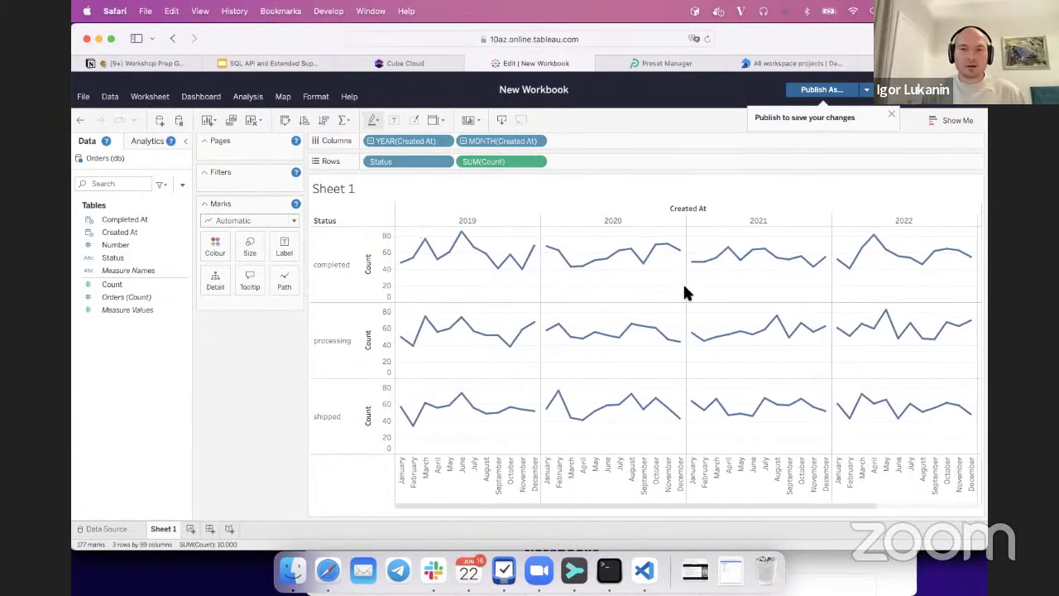
scroll(653, 290, "right", 1)
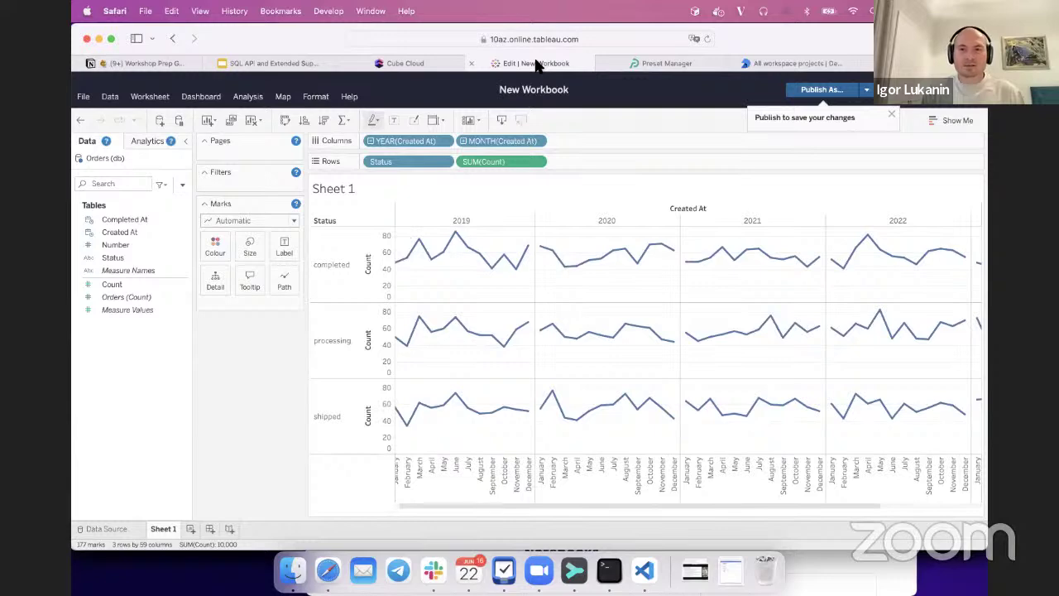
Step: Switch to Preset, open Workspace 1 and close the Preset Manager page
left_click(658, 66)
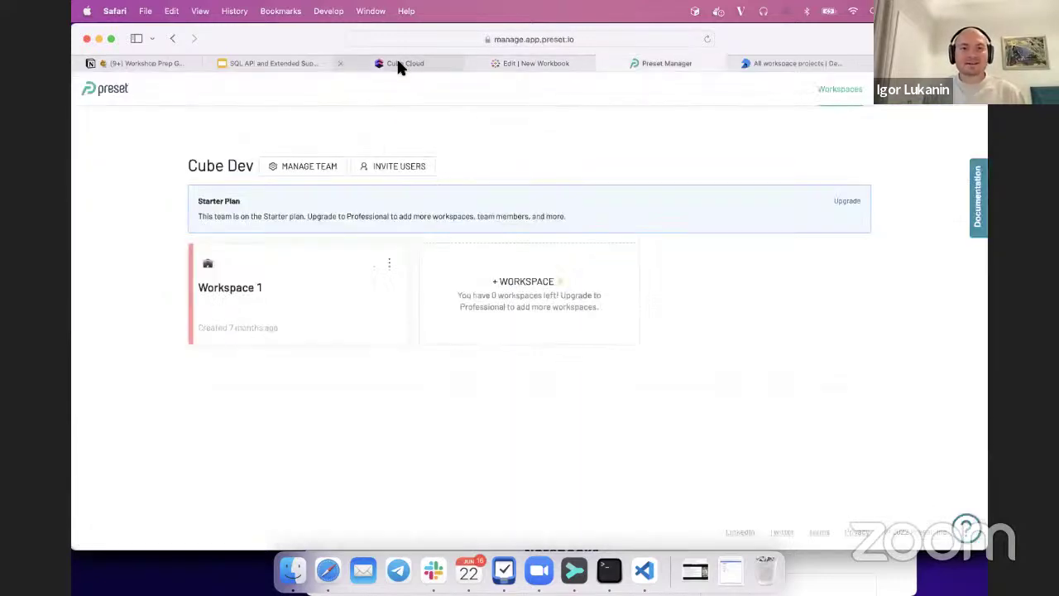
mouse_move(398, 65)
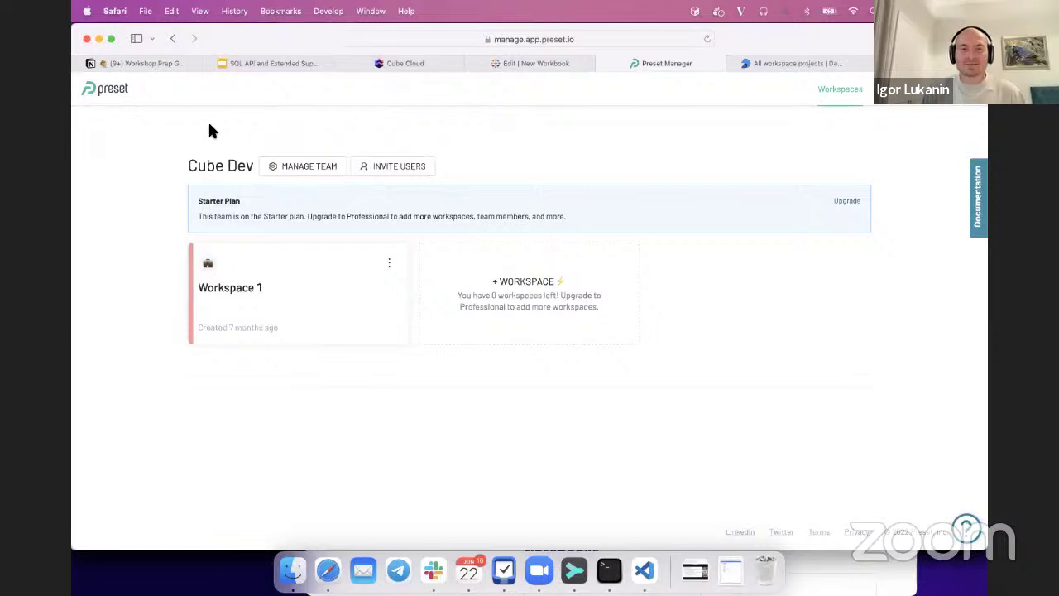
left_click(338, 305)
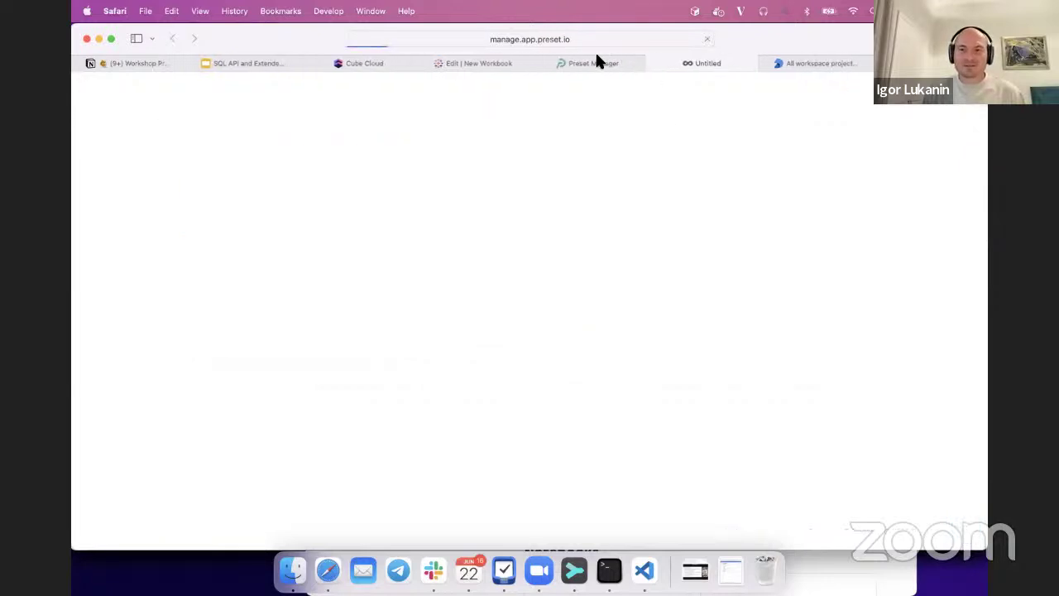
left_click(535, 62)
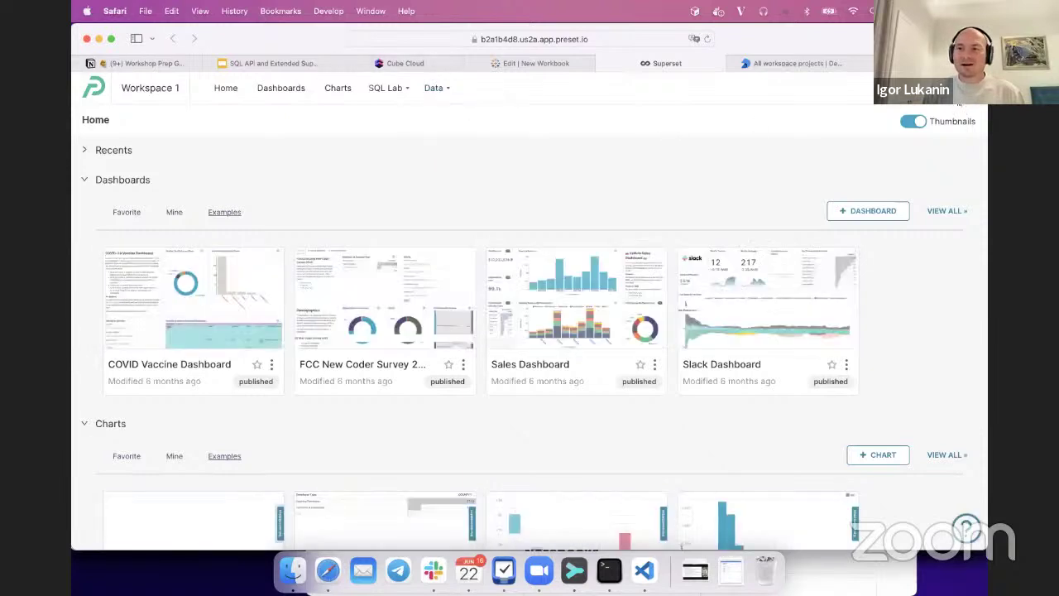
Step: Start a new PostgreSQL database connection in the workspace and bring up its credentials form
mouse_move(957, 101)
mouse_move(437, 87)
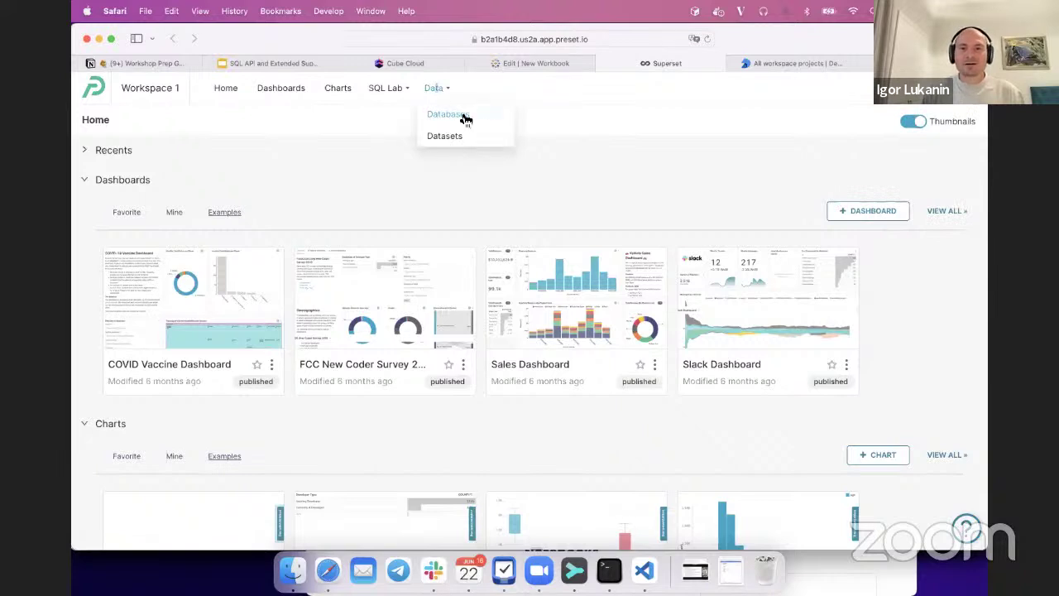
left_click(461, 116)
left_click(942, 129)
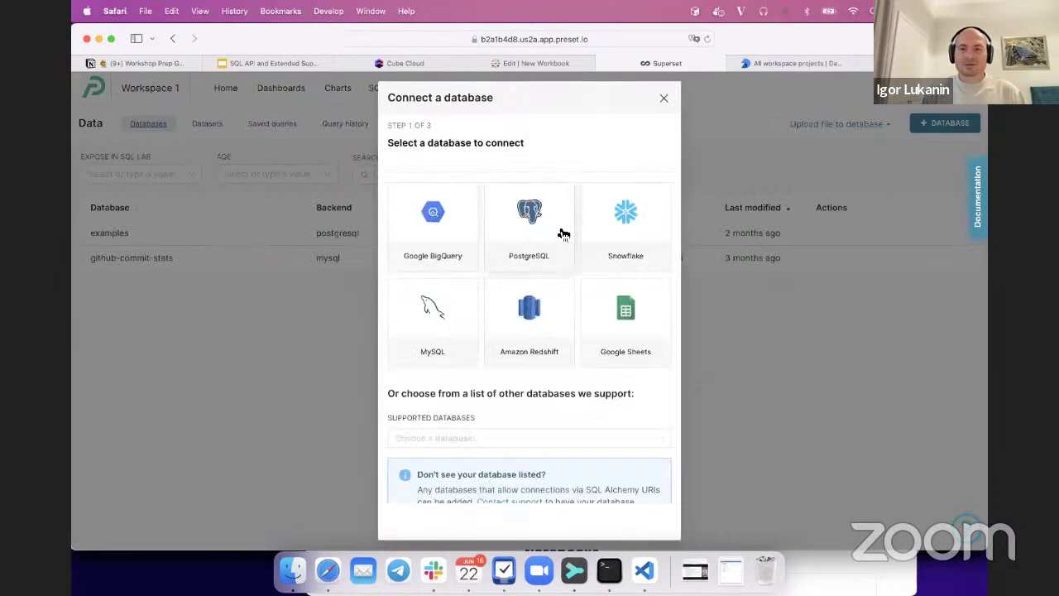
left_click(560, 233)
scroll(479, 216, "down", 4)
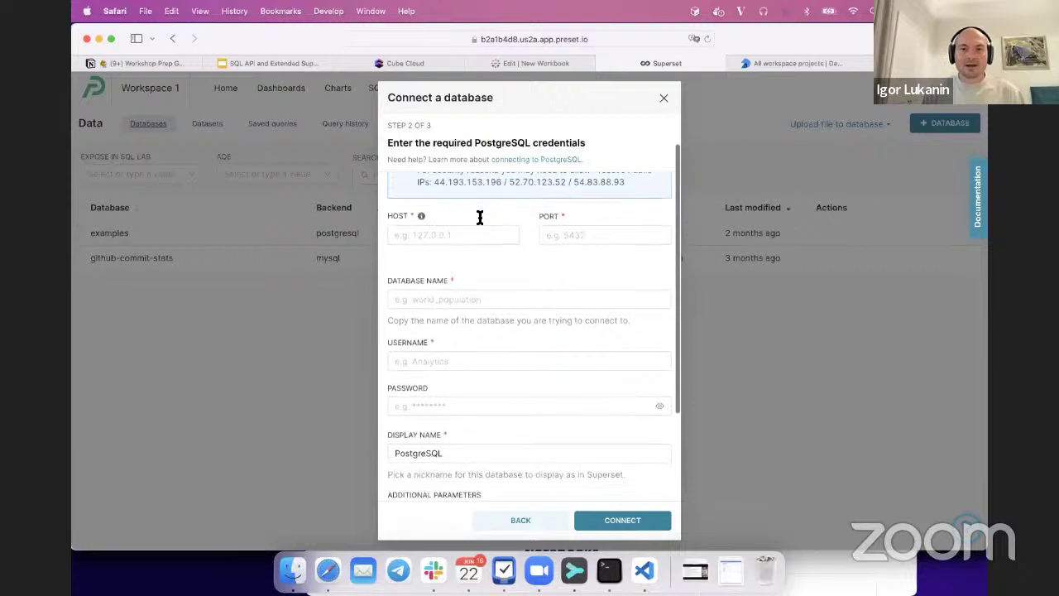
scroll(479, 216, "up", 2)
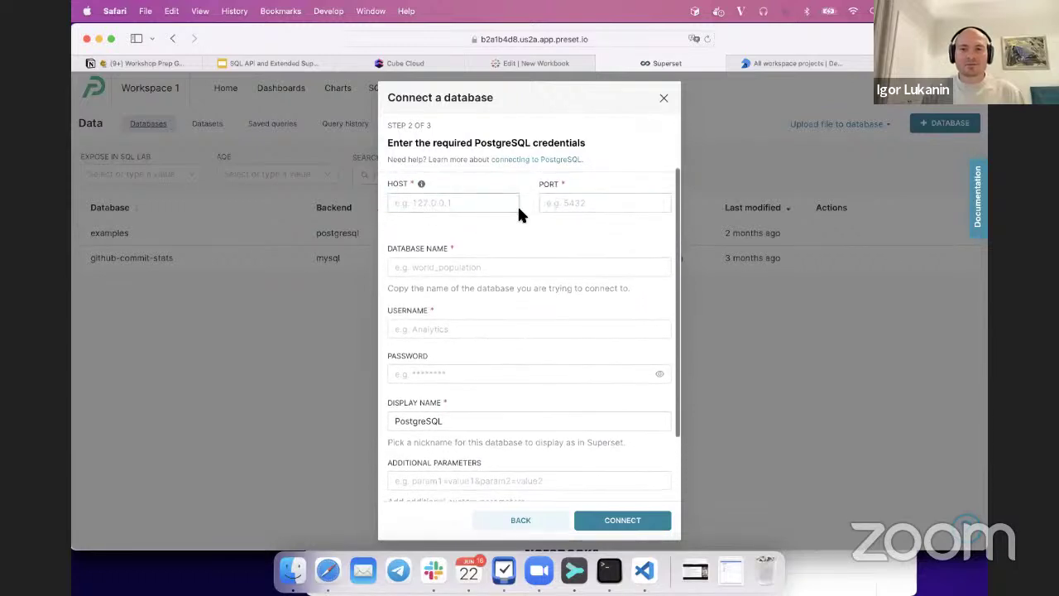
Step: Switch to Cube Cloud and show the deployment's SQL API connection details for Apache Superset
left_click(383, 60)
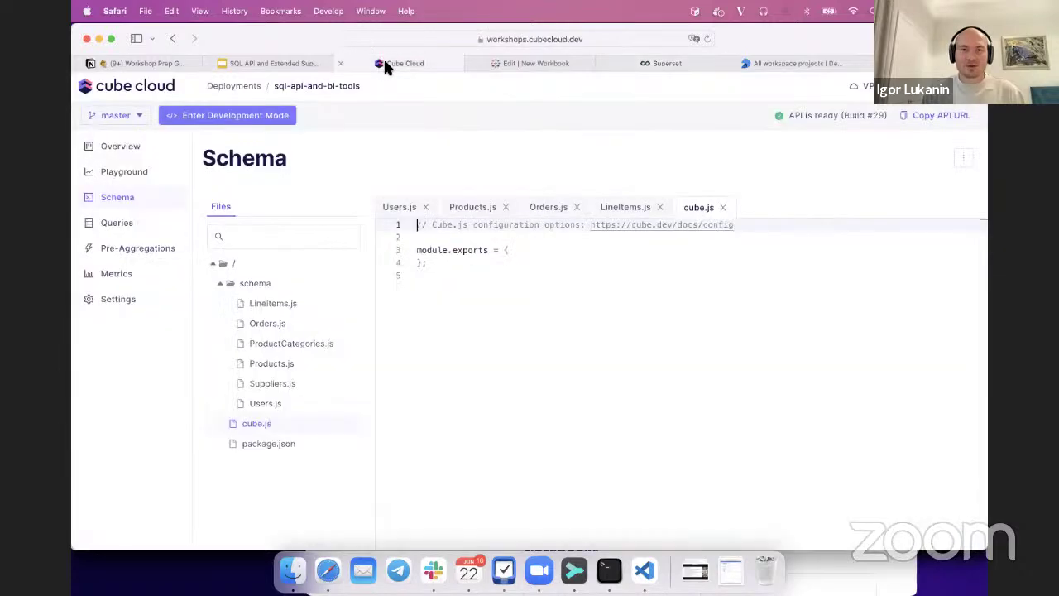
left_click(119, 149)
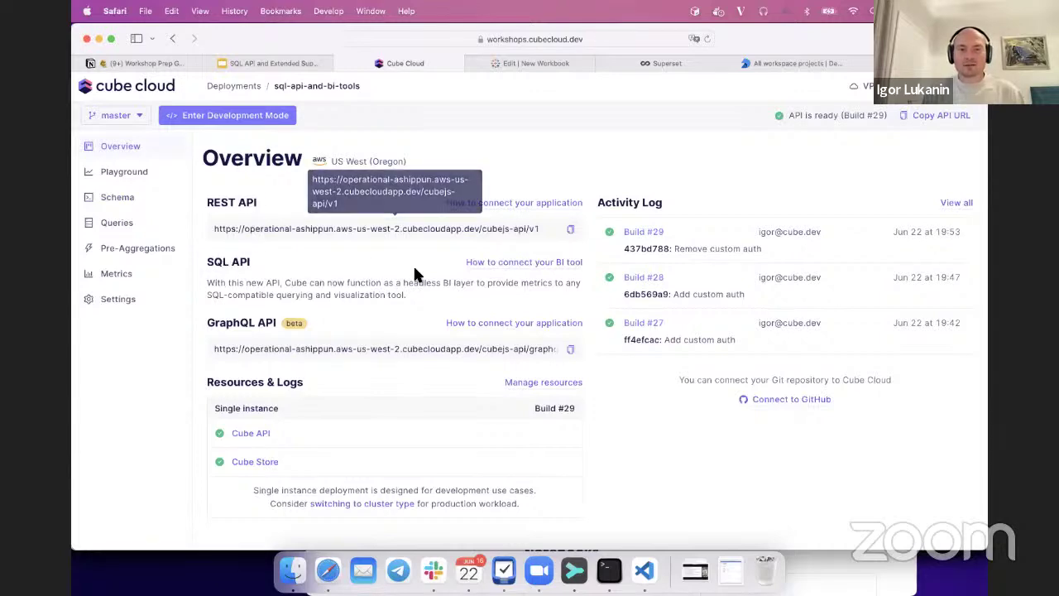
left_click(506, 261)
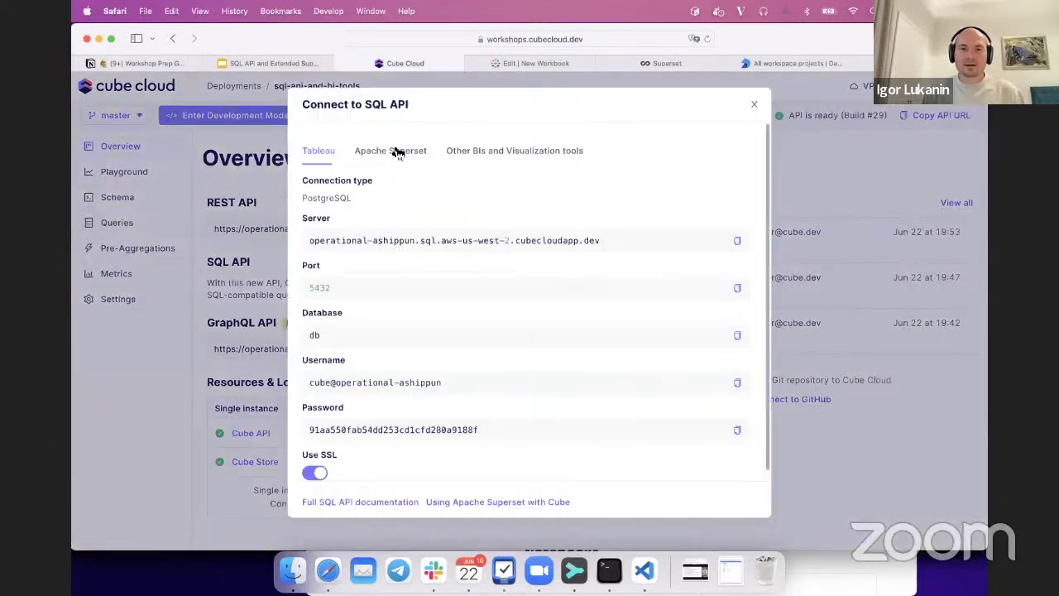
left_click(394, 159)
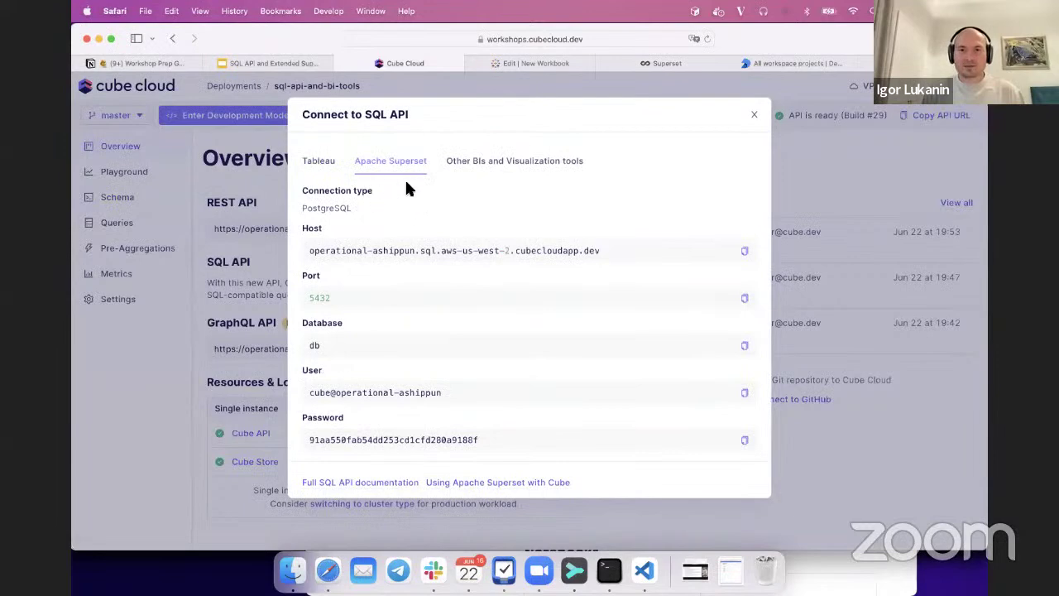
Step: Copy the SQL API host into the Superset connection form, and set the port to 5432 and the database name to db
left_click(741, 252)
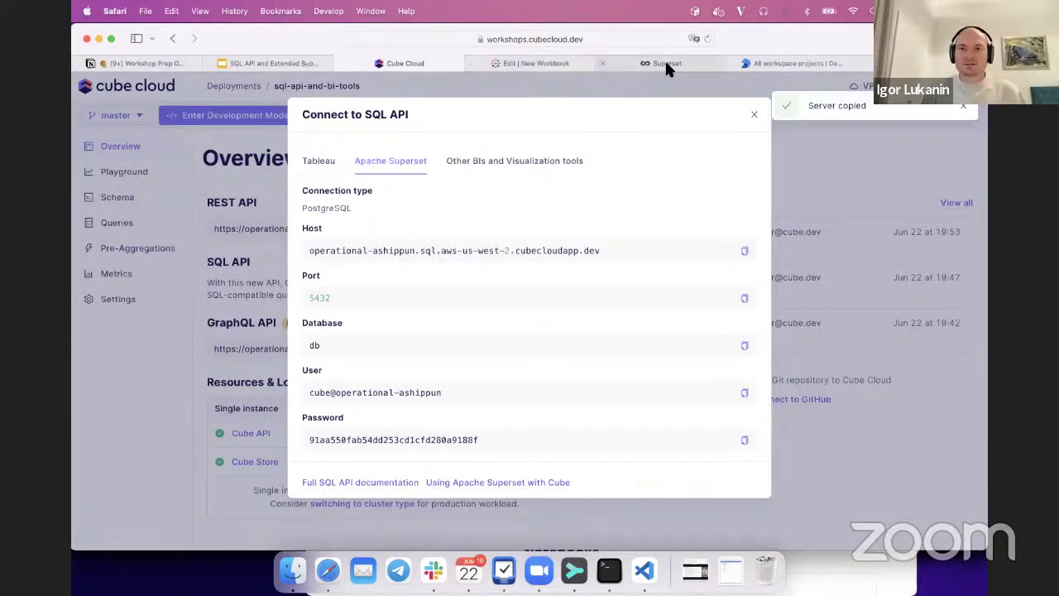
left_click_drag(665, 69, 546, 62)
left_click(447, 202)
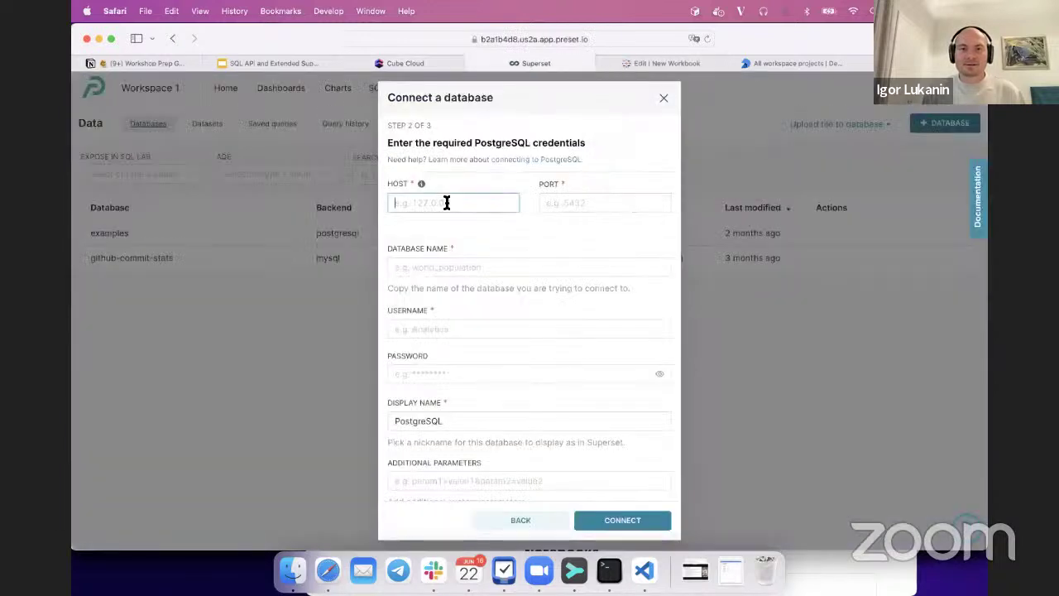
key("super+v")
left_click(598, 200)
type("5")
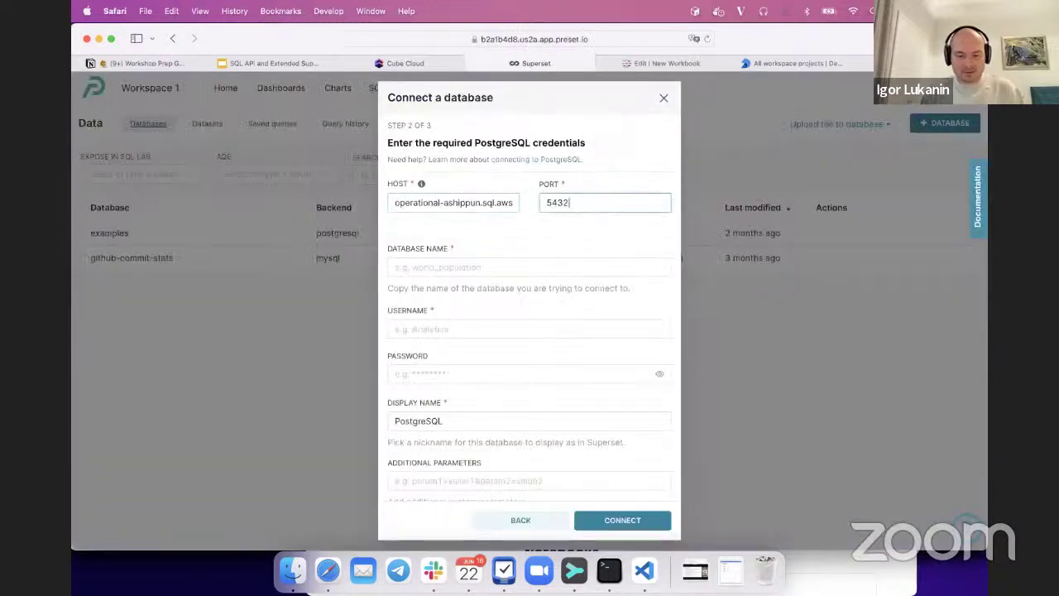
left_click(437, 268)
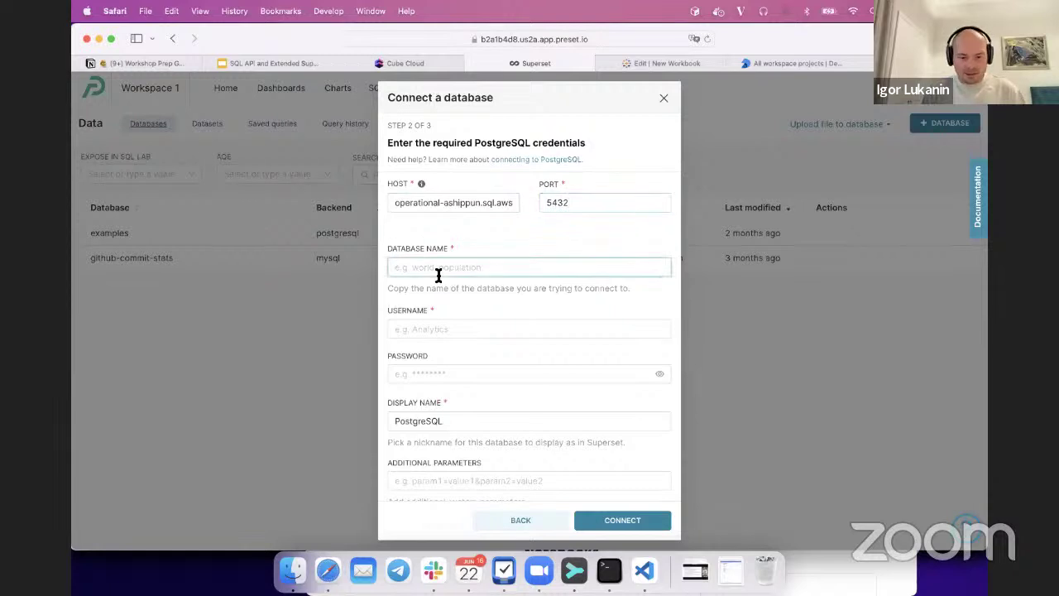
type("db")
Step: Copy the SQL API user from Cube Cloud into the connection form's username in Superset
left_click(404, 65)
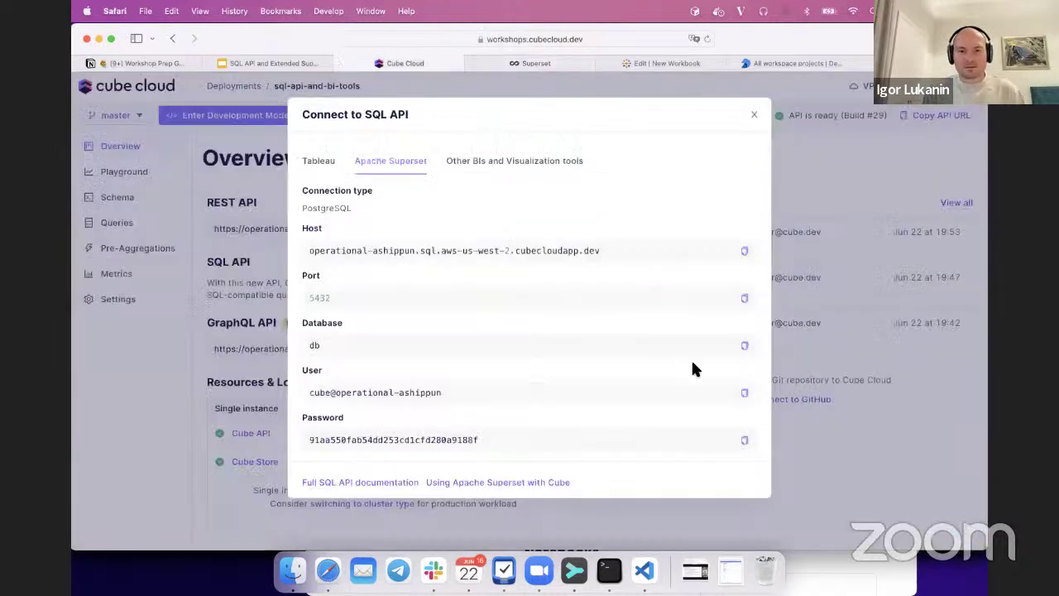
left_click(743, 393)
left_click(511, 67)
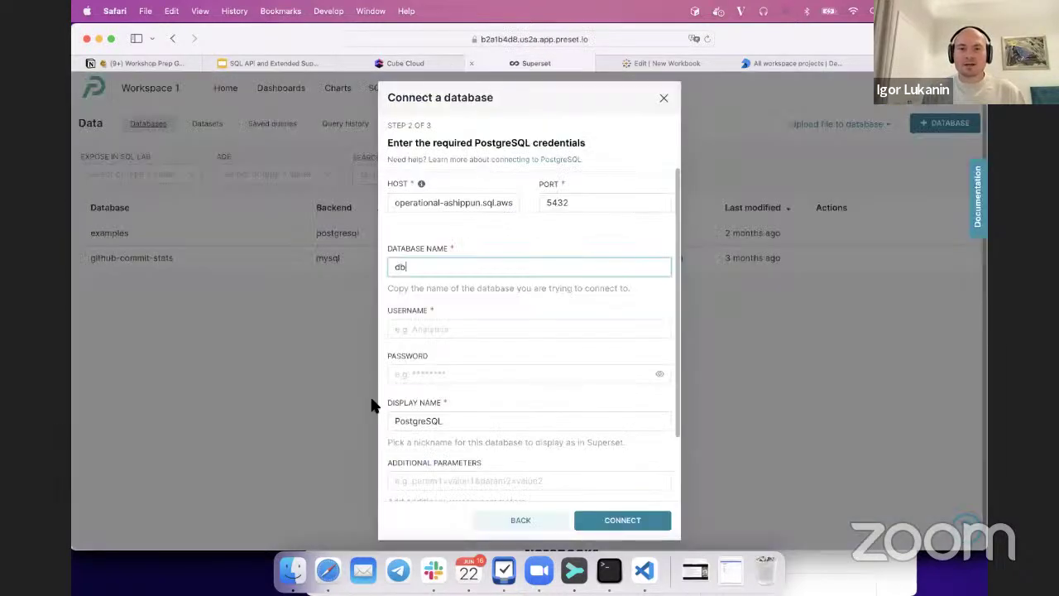
left_click(433, 334)
key("super+v")
Step: Copy the SQL API password from Cube Cloud into the connection form's password and connect the database as PostgreSQL
left_click(406, 65)
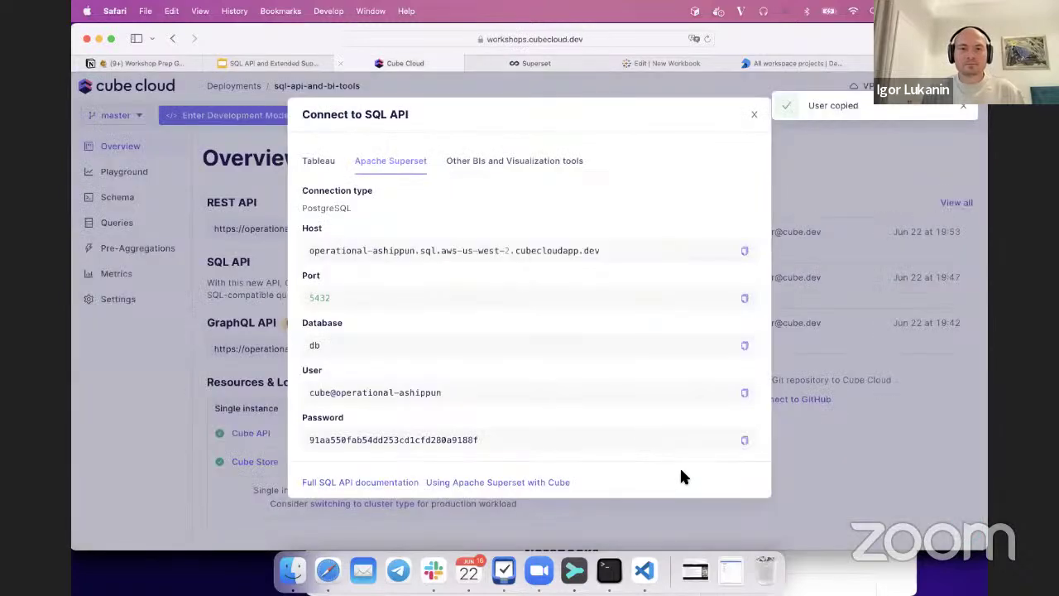
left_click(744, 442)
left_click(534, 62)
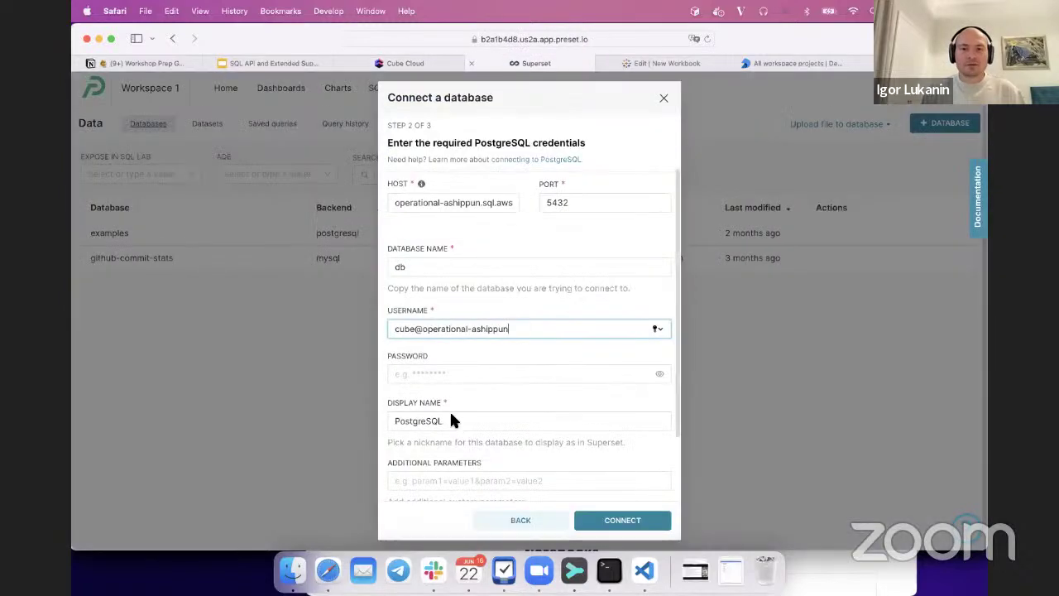
left_click(439, 376)
key("super+v")
scroll(577, 440, "down", 3)
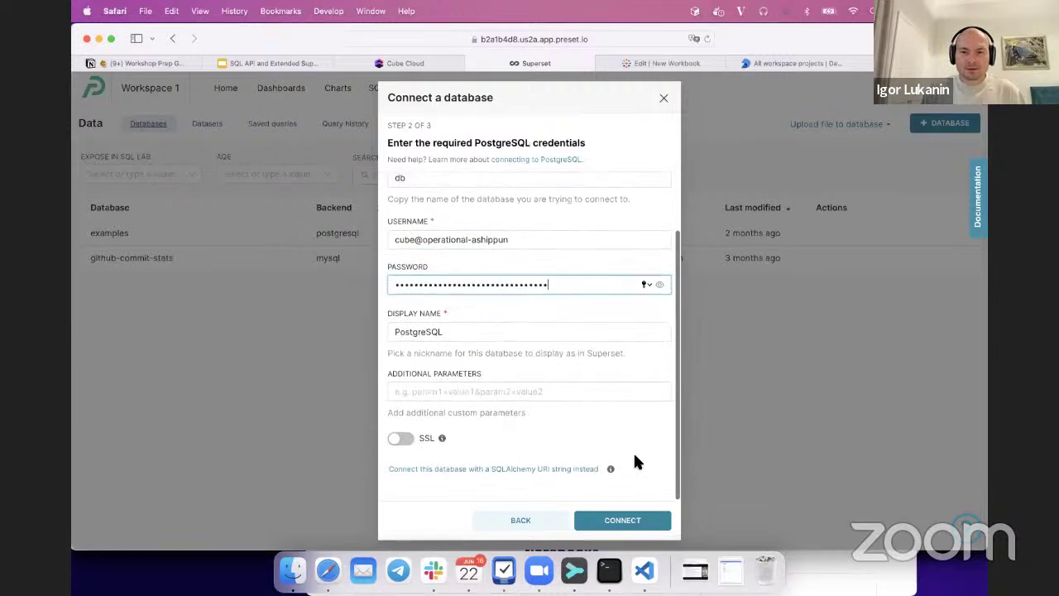
left_click(614, 527)
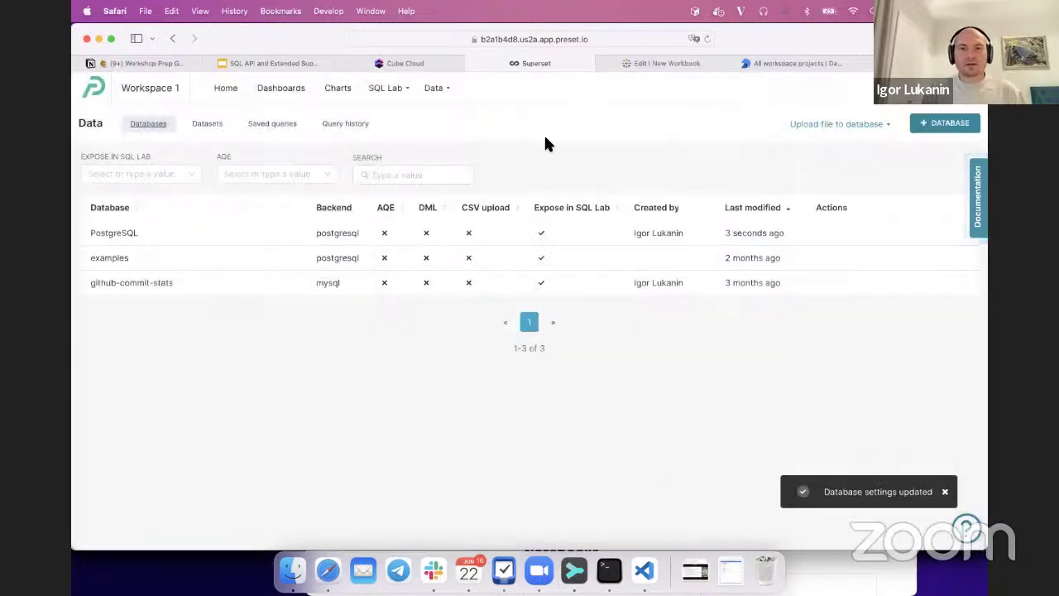
Step: Add a dataset from the Orders table in the public schema of the PostgreSQL database
mouse_move(447, 91)
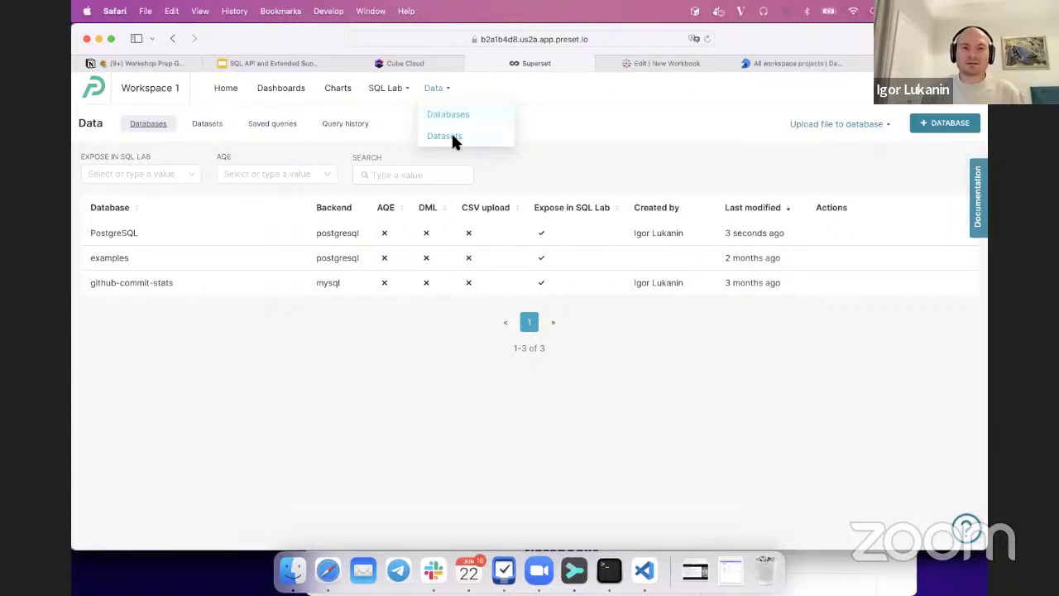
left_click(452, 137)
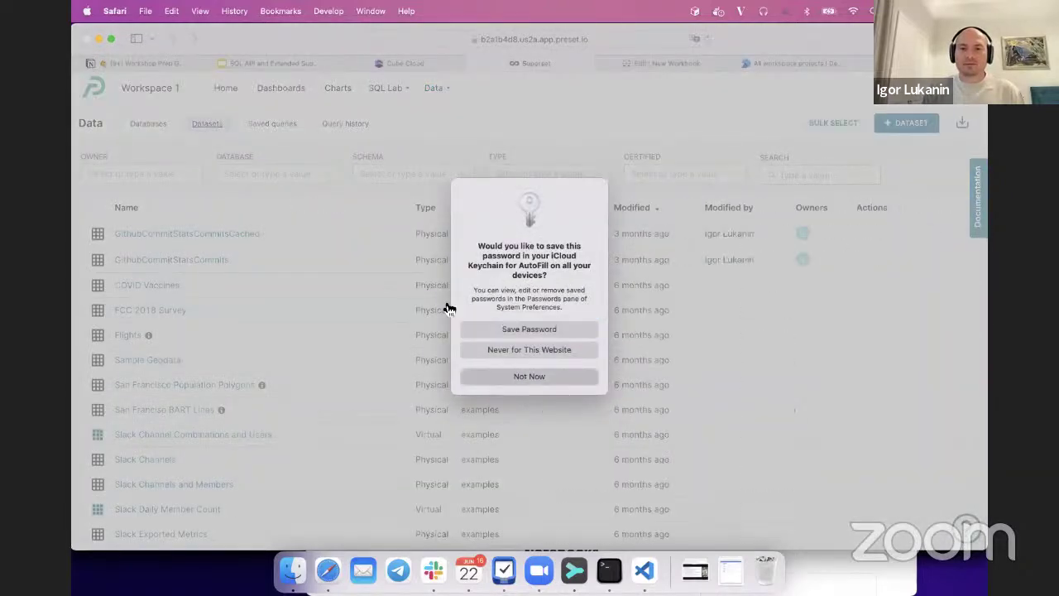
left_click(447, 308)
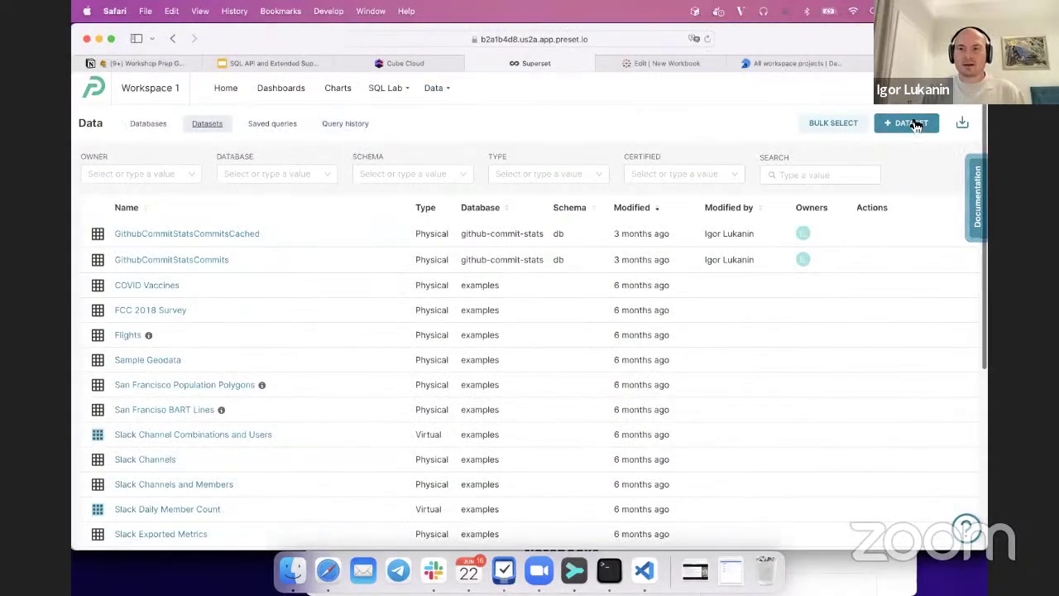
left_click(914, 124)
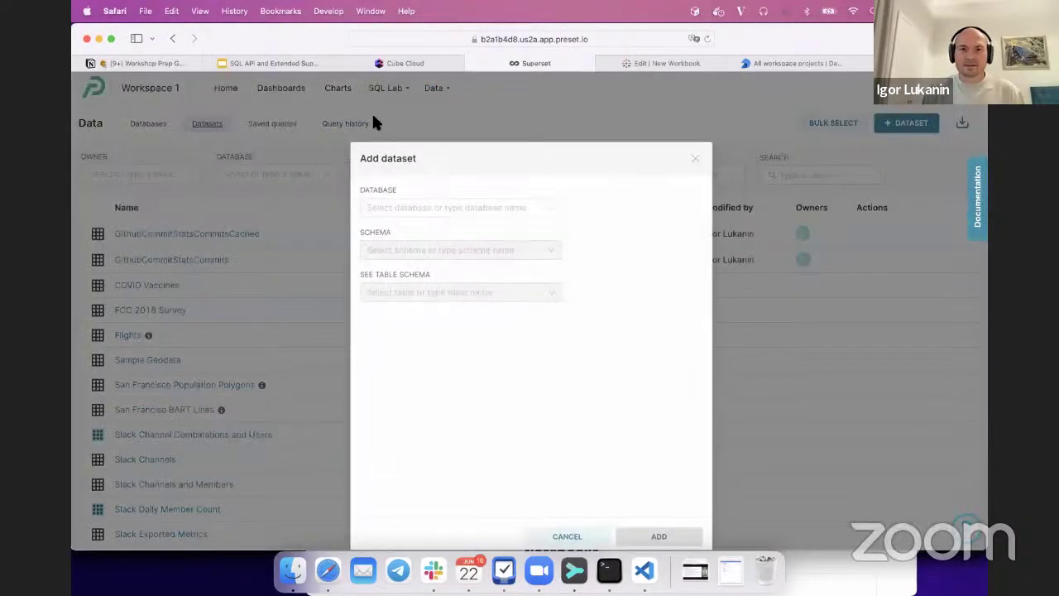
left_click(434, 209)
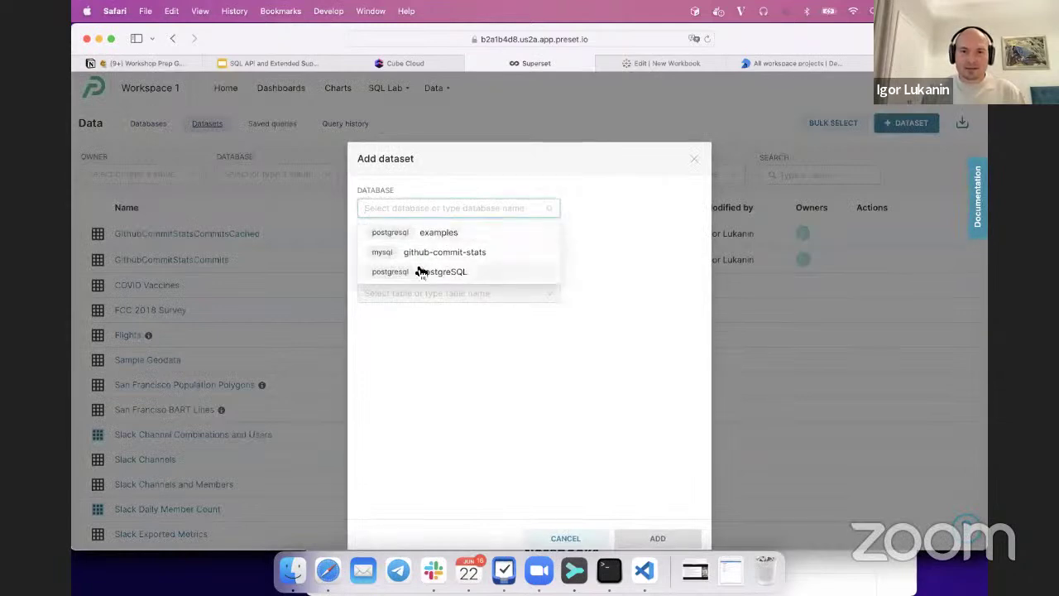
left_click(470, 278)
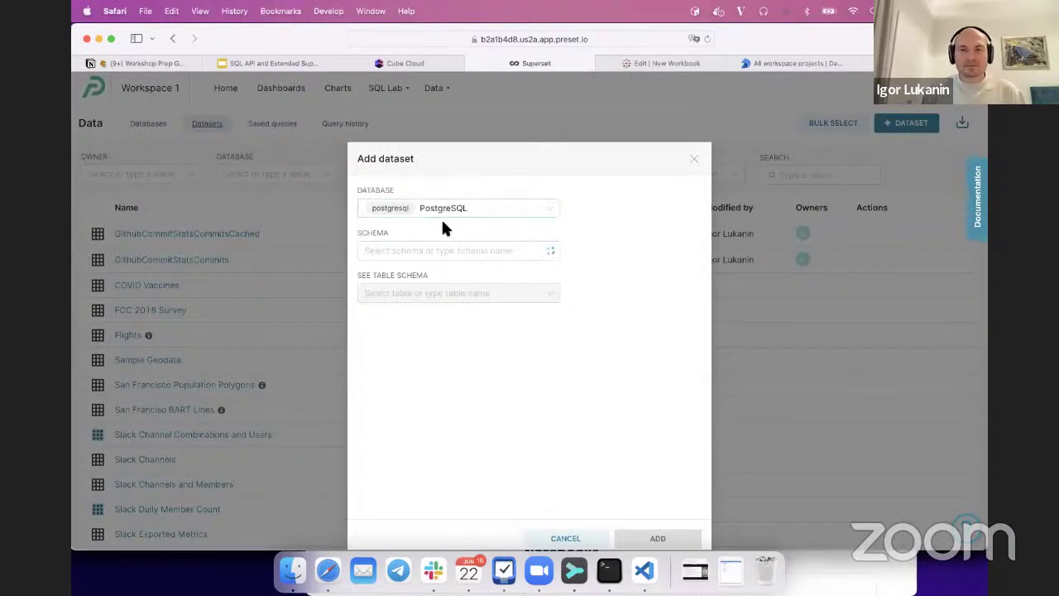
left_click(436, 252)
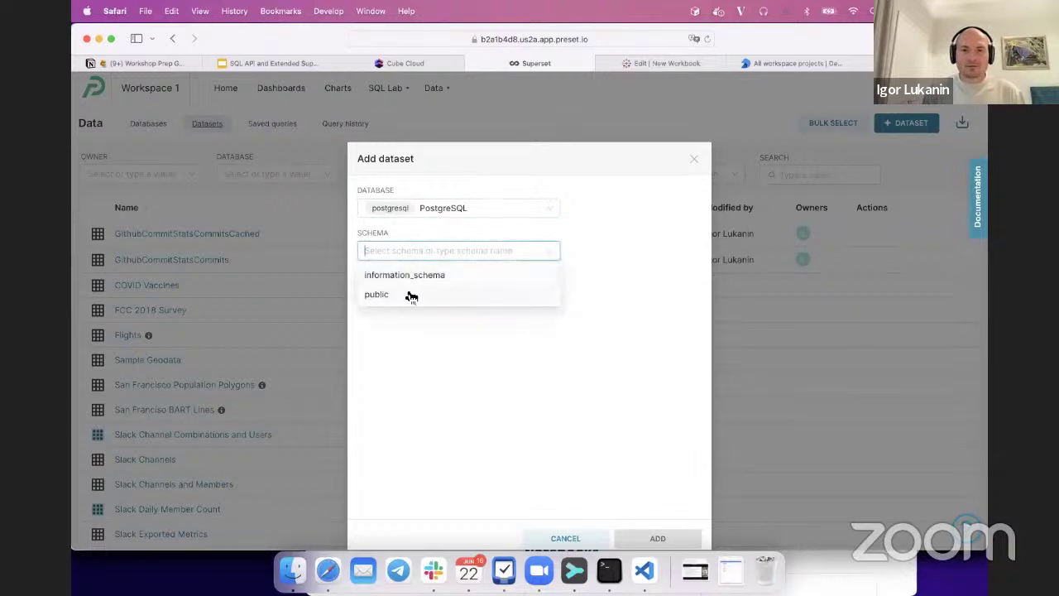
left_click(409, 302)
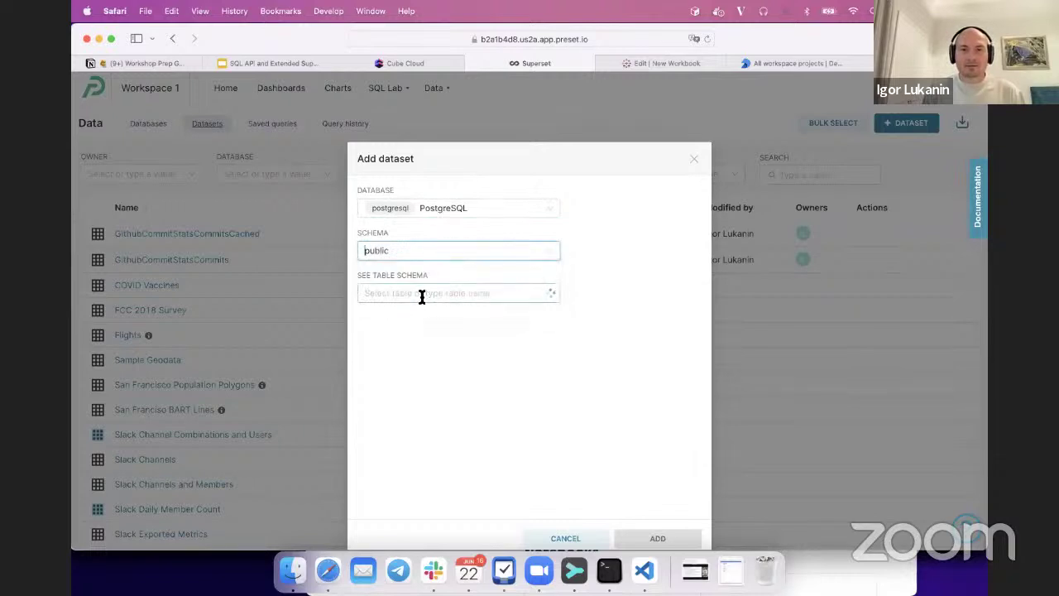
left_click(439, 293)
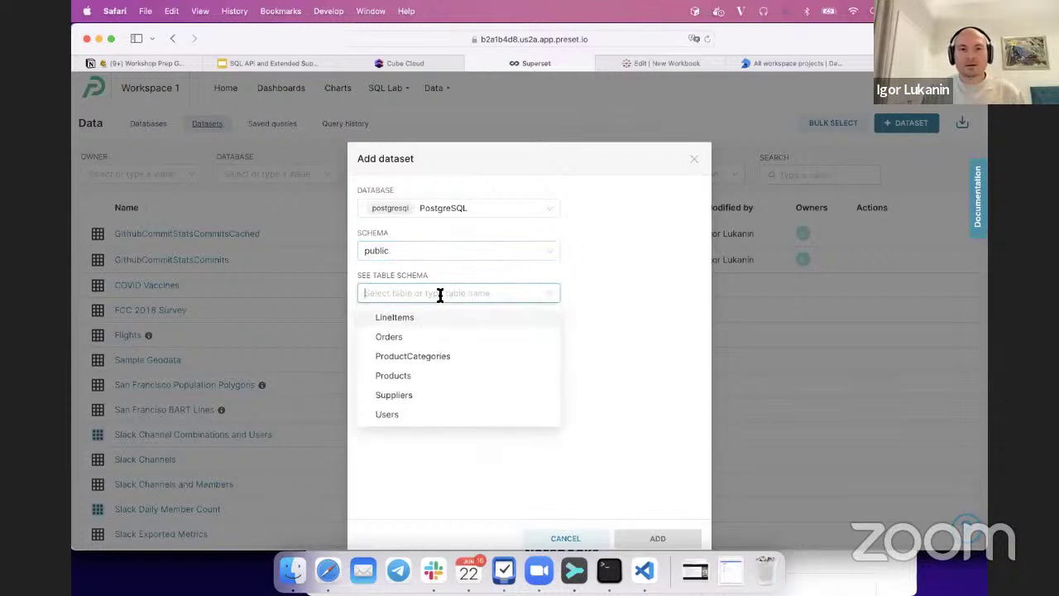
left_click(410, 337)
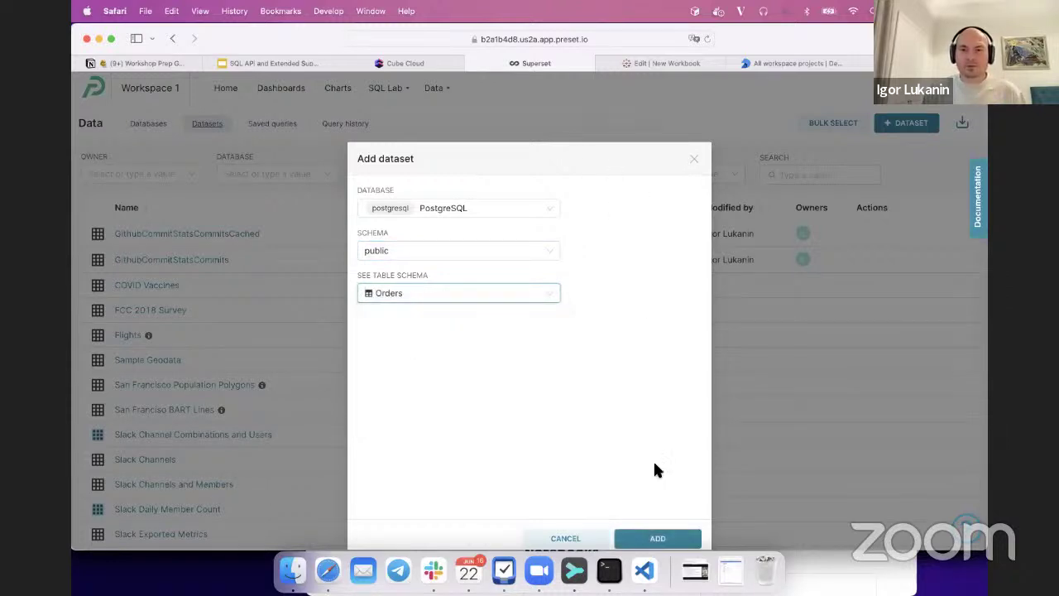
left_click(671, 545)
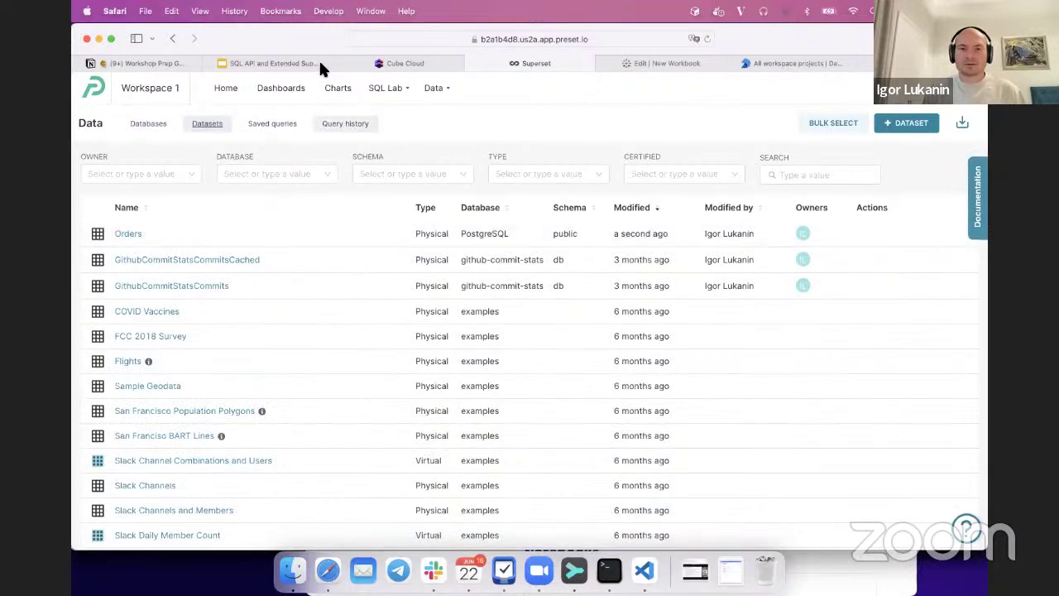
Step: Create a new Time-series Line Chart based on the Orders dataset
left_click(336, 88)
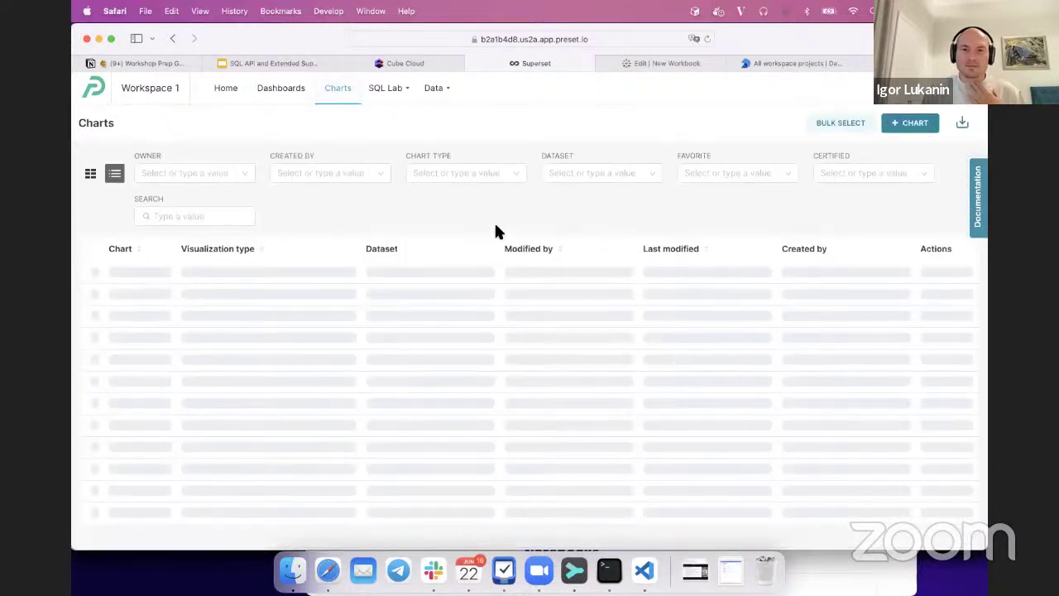
left_click(910, 123)
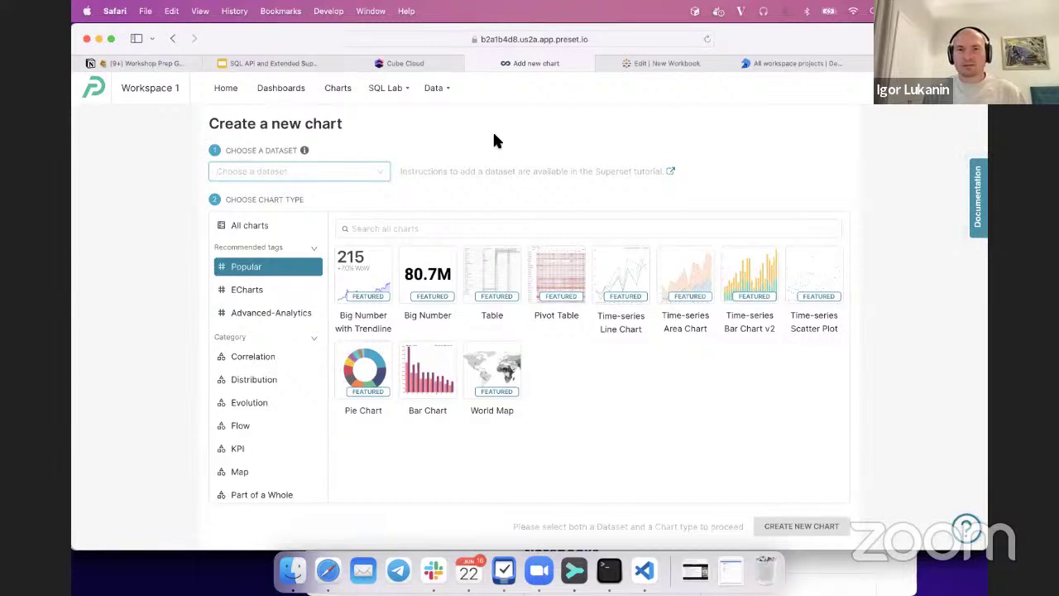
left_click(601, 301)
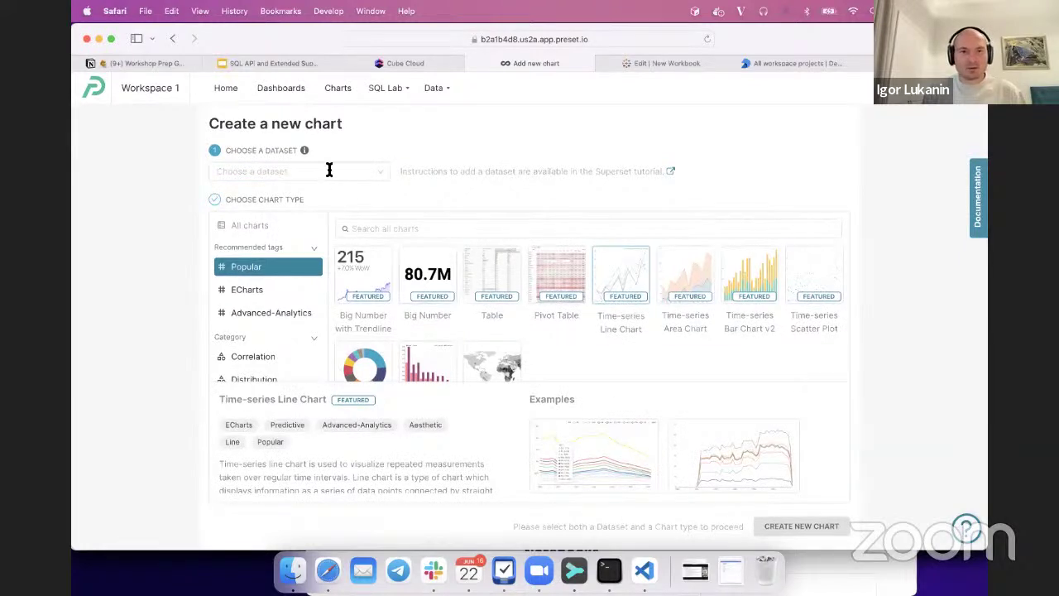
left_click(291, 181)
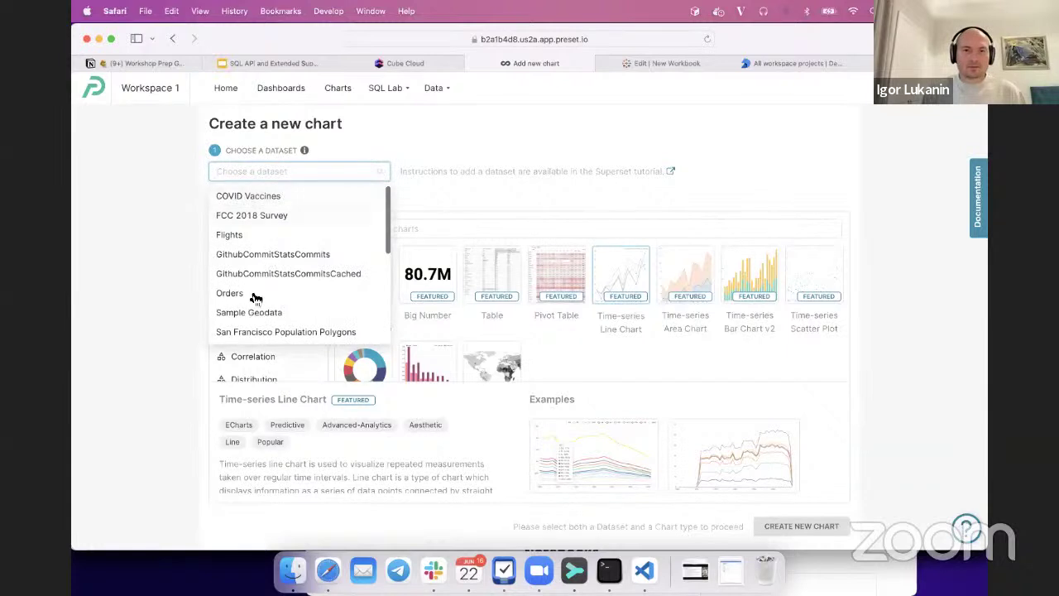
left_click(288, 291)
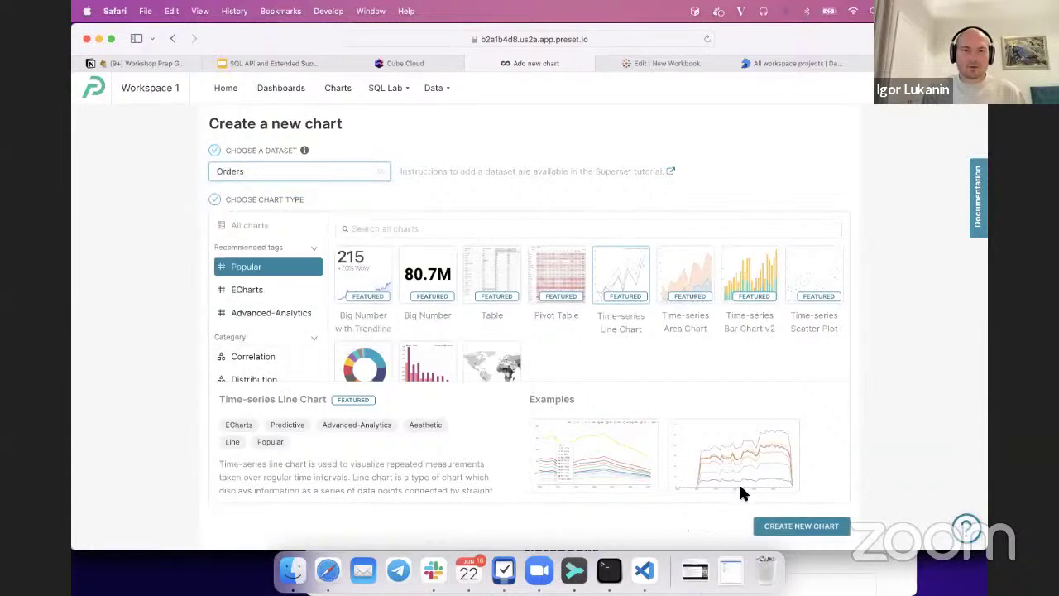
left_click(790, 528)
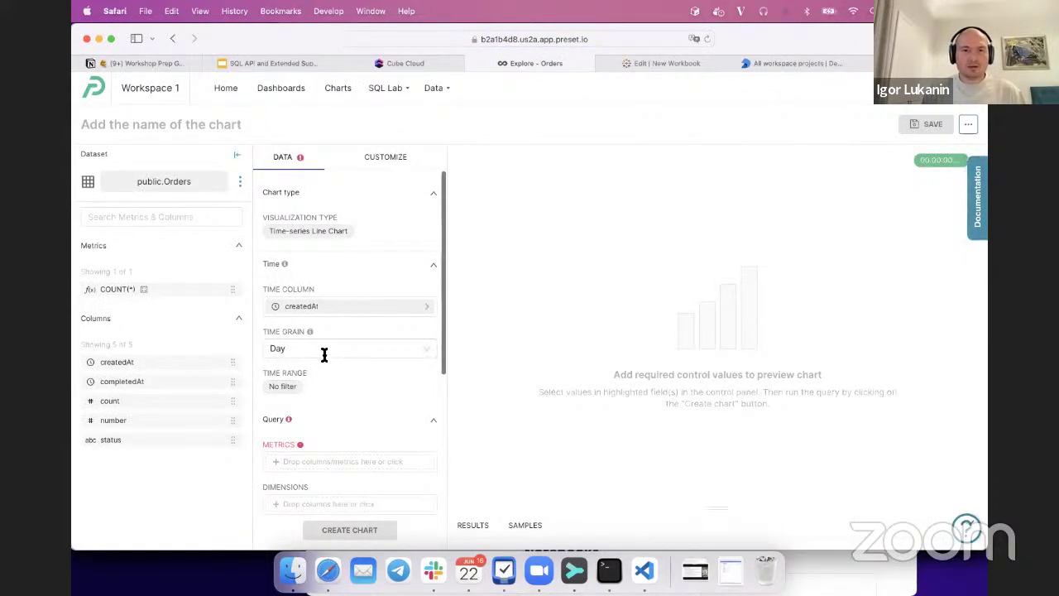
Step: Add the saved metric COUNT(*) to the chart's query
scroll(371, 359, "down", 3)
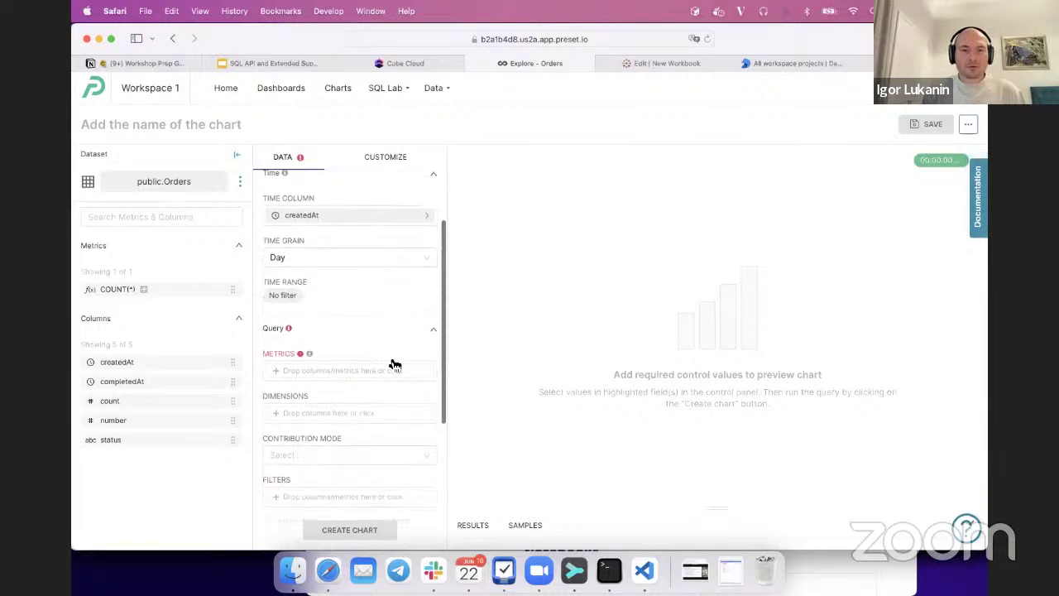
left_click(367, 362)
left_click(513, 356)
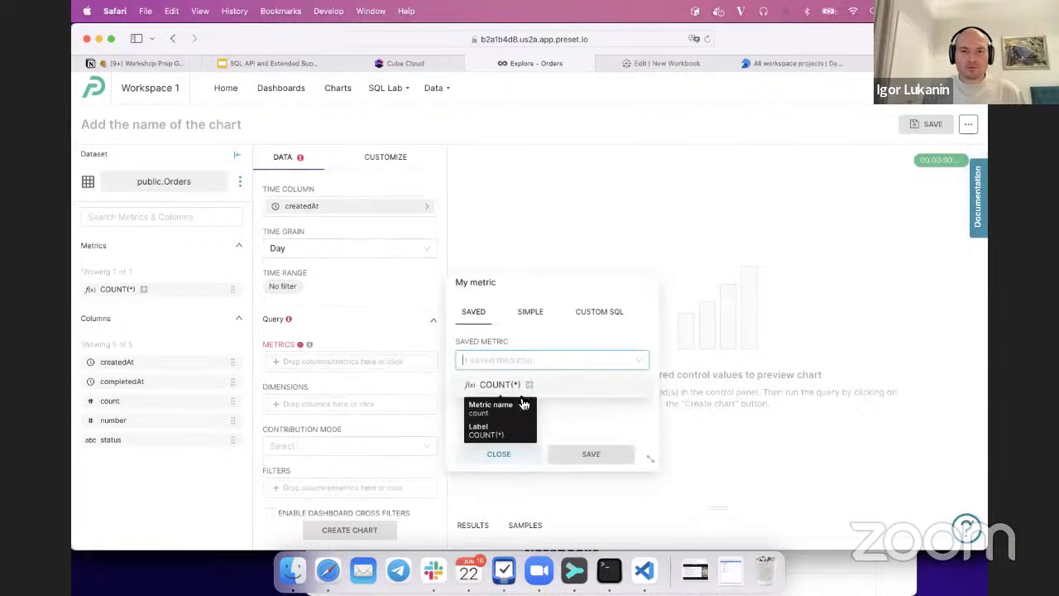
left_click(504, 386)
left_click(500, 368)
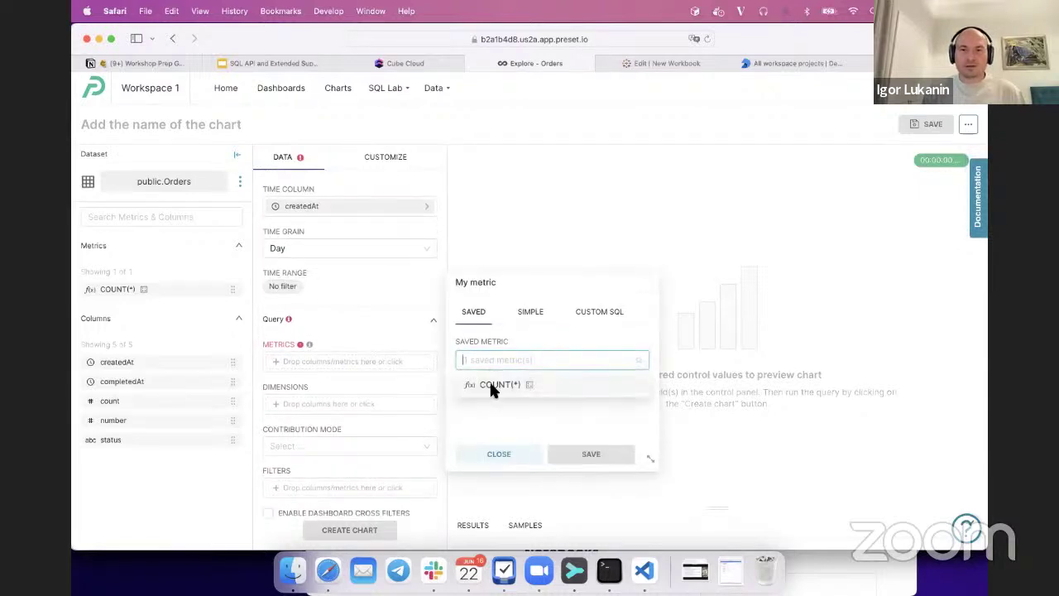
left_click(491, 386)
left_click(590, 454)
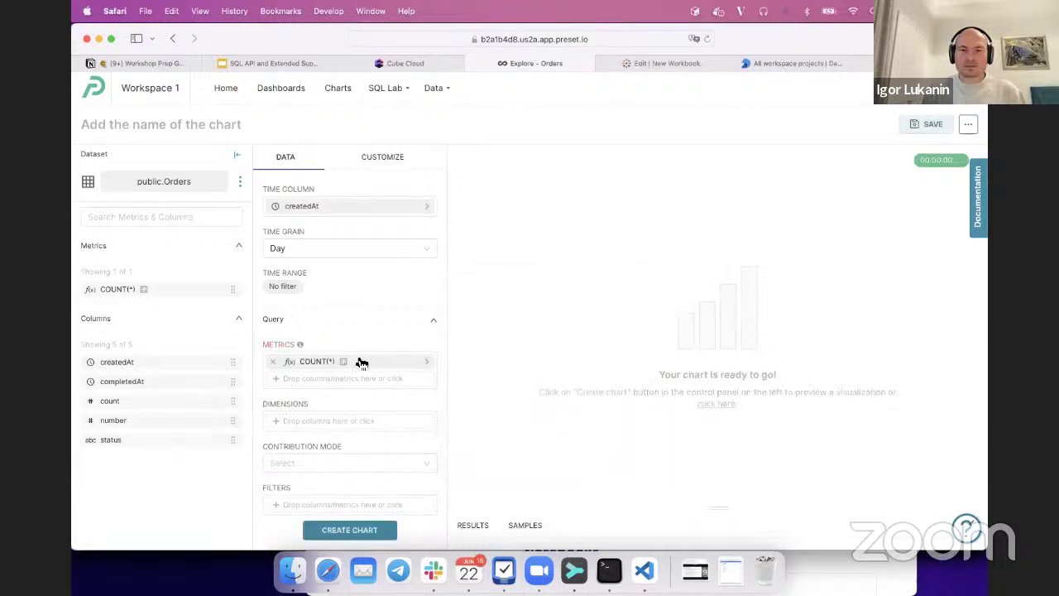
Step: Add the status column as a dimension of the chart
left_click(331, 420)
left_click(512, 328)
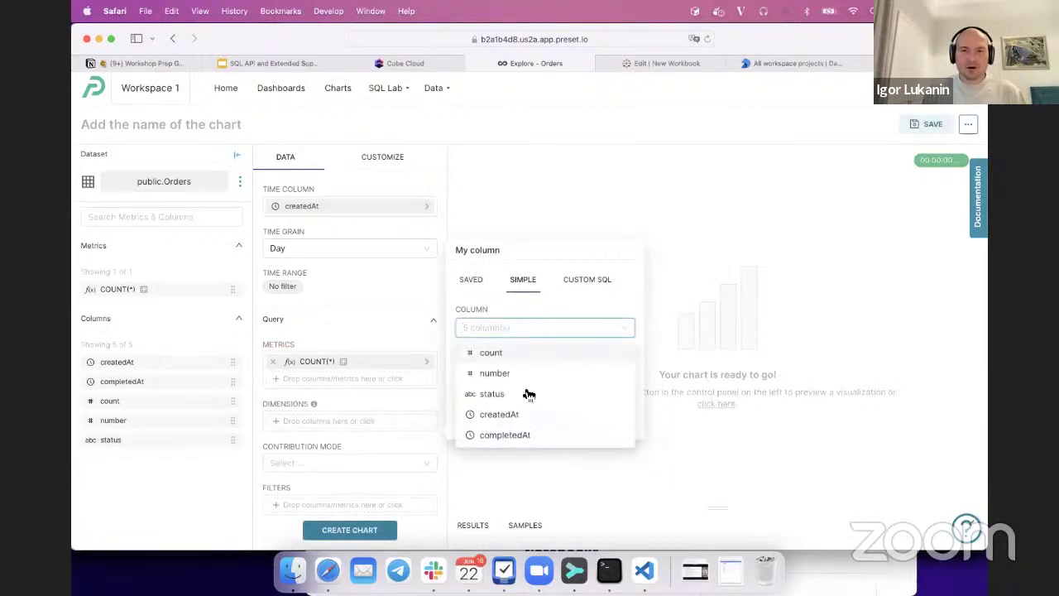
left_click(521, 395)
left_click(595, 428)
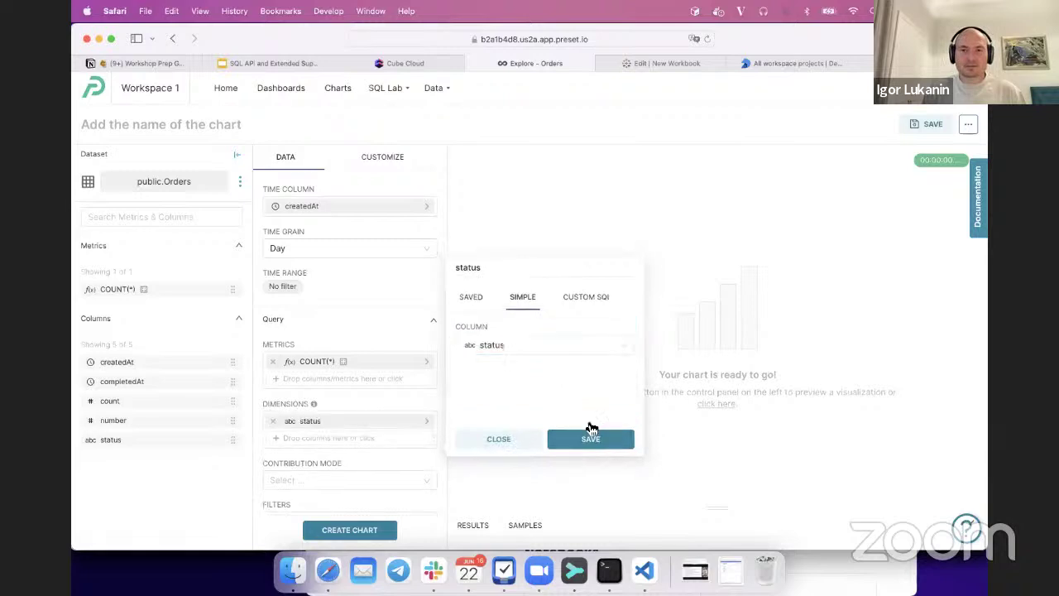
Step: Set the chart's time grain to Month and generate the line chart
left_click(297, 281)
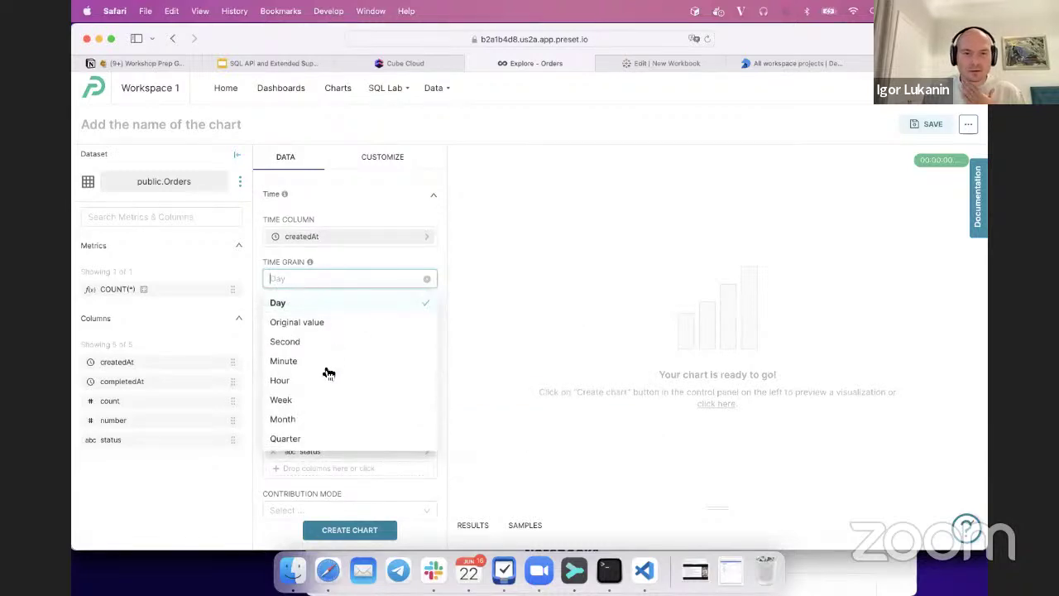
scroll(313, 410, "down", 1)
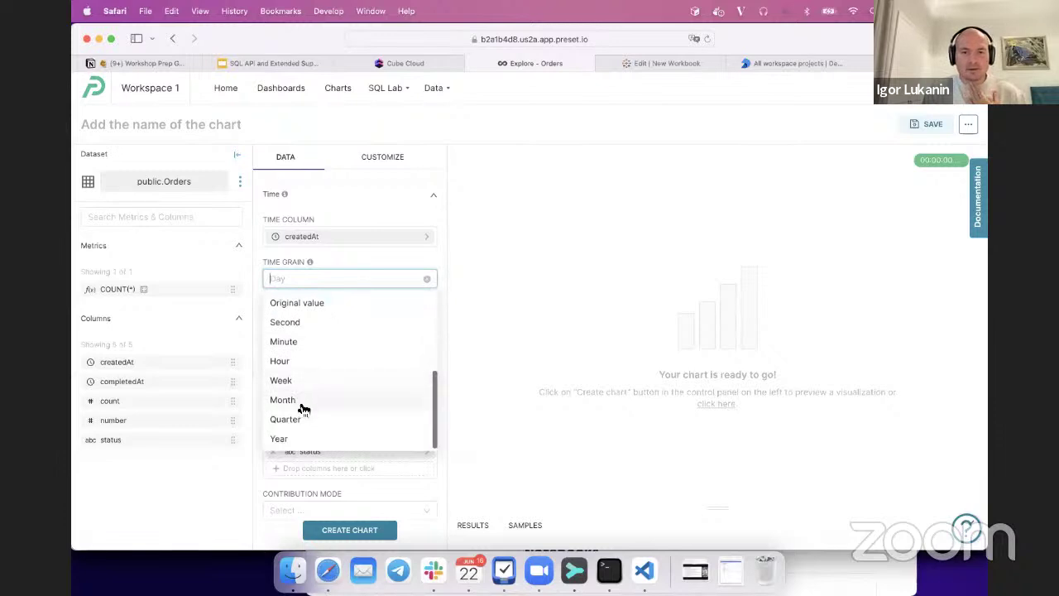
left_click(305, 400)
scroll(430, 348, "down", 5)
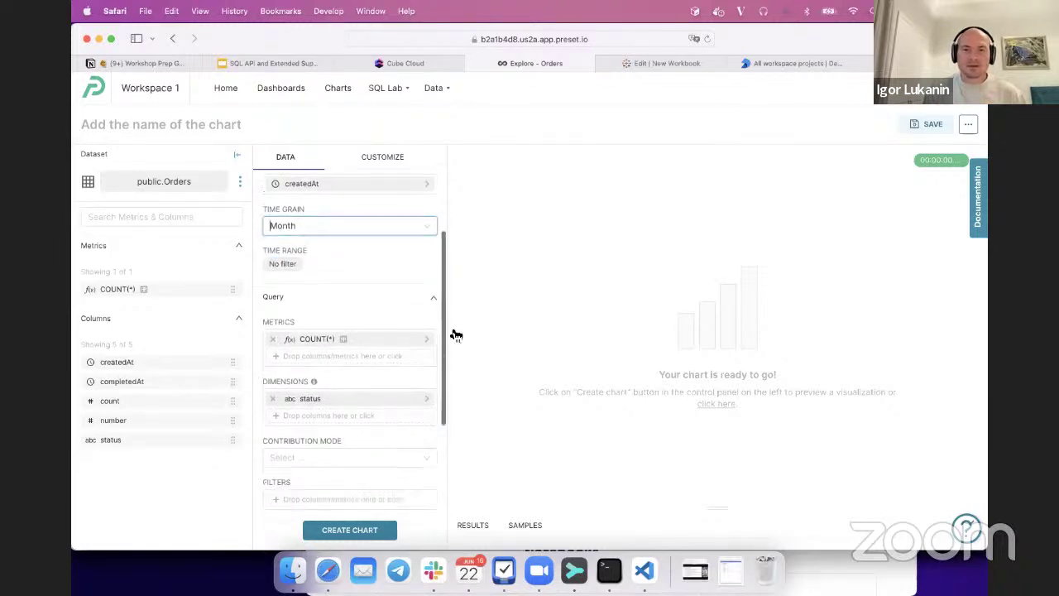
left_click(373, 531)
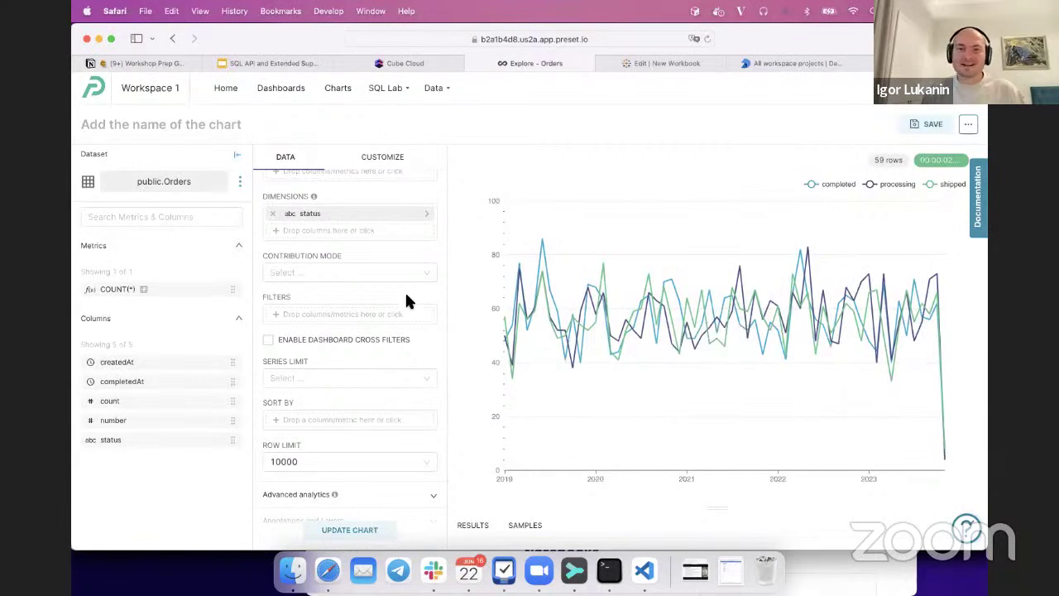
scroll(399, 263, "up", 6)
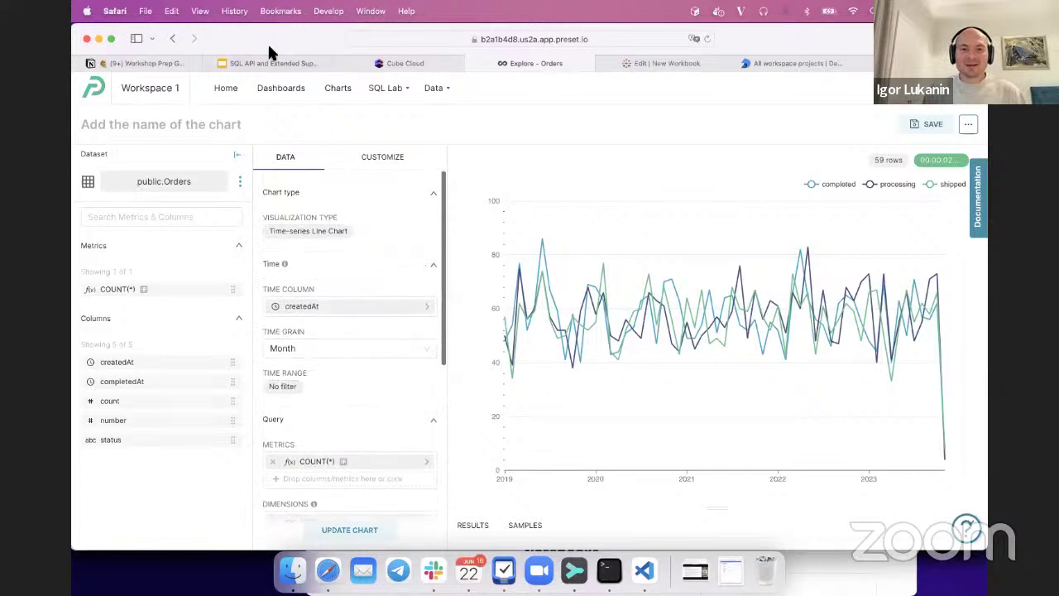
Step: Switch to the workshop presentation in Google Slides and show slide 22 on Superset and slide 23 on Deepnote
mouse_move(269, 61)
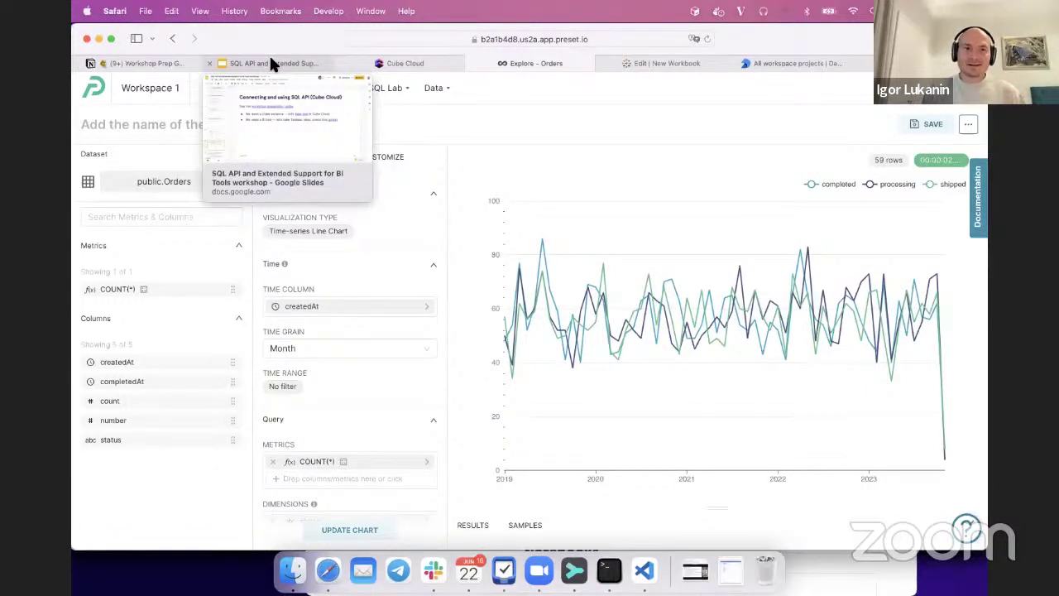
left_click(270, 61)
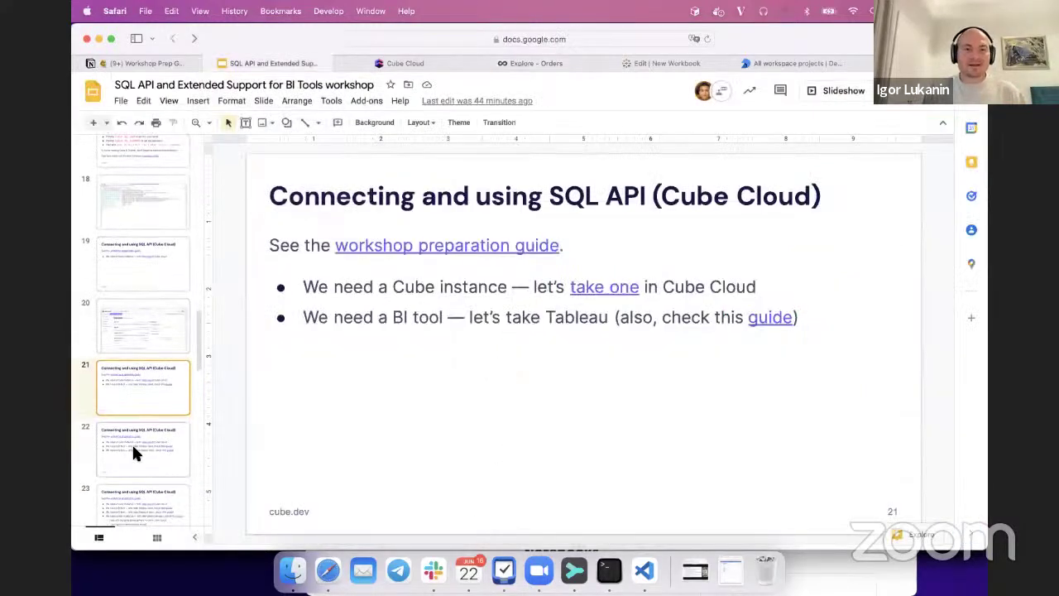
left_click(133, 448)
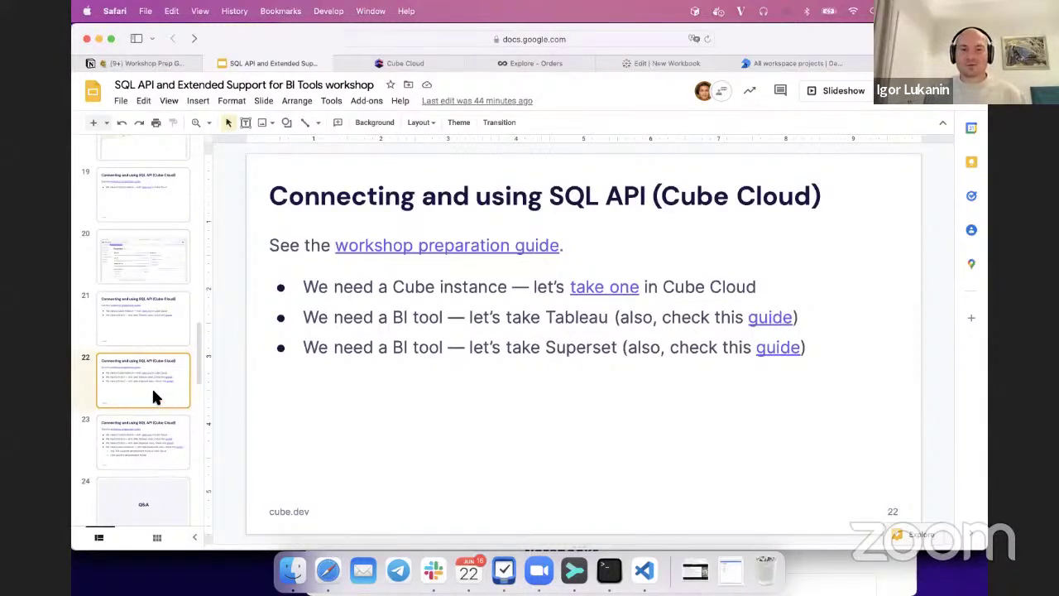
scroll(174, 441, "down", 1)
left_click(174, 448)
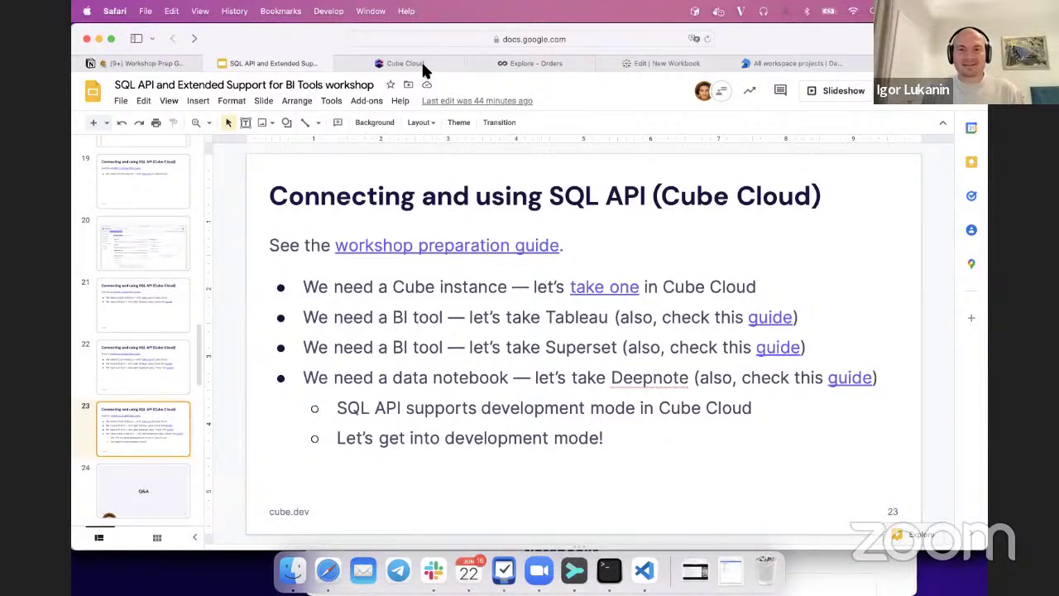
Step: Switch to Cube Cloud and enter development mode for the sql-api-and-bi-tools deployment
mouse_move(442, 62)
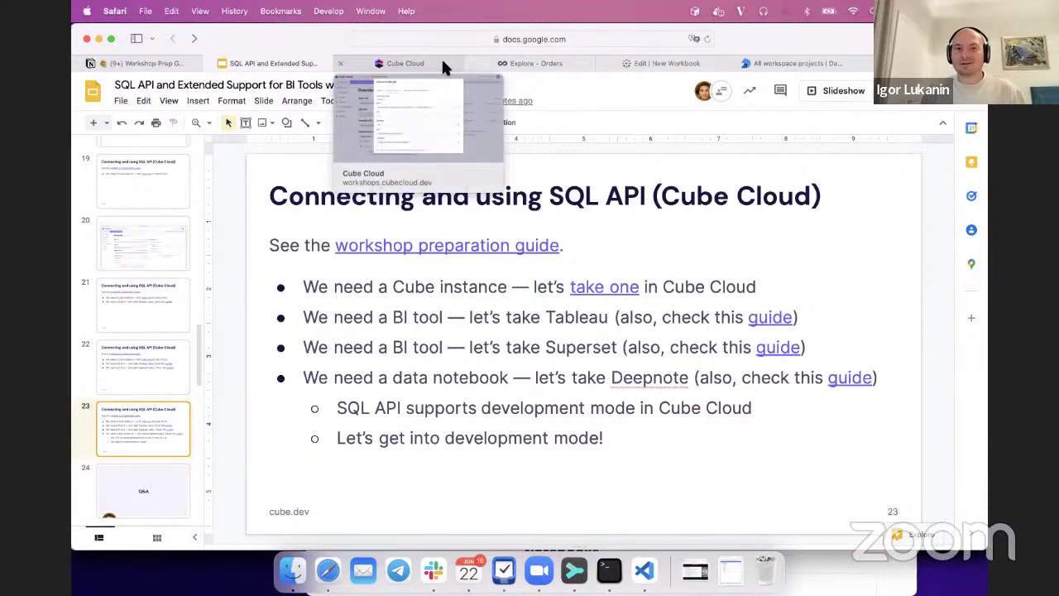
left_click(424, 143)
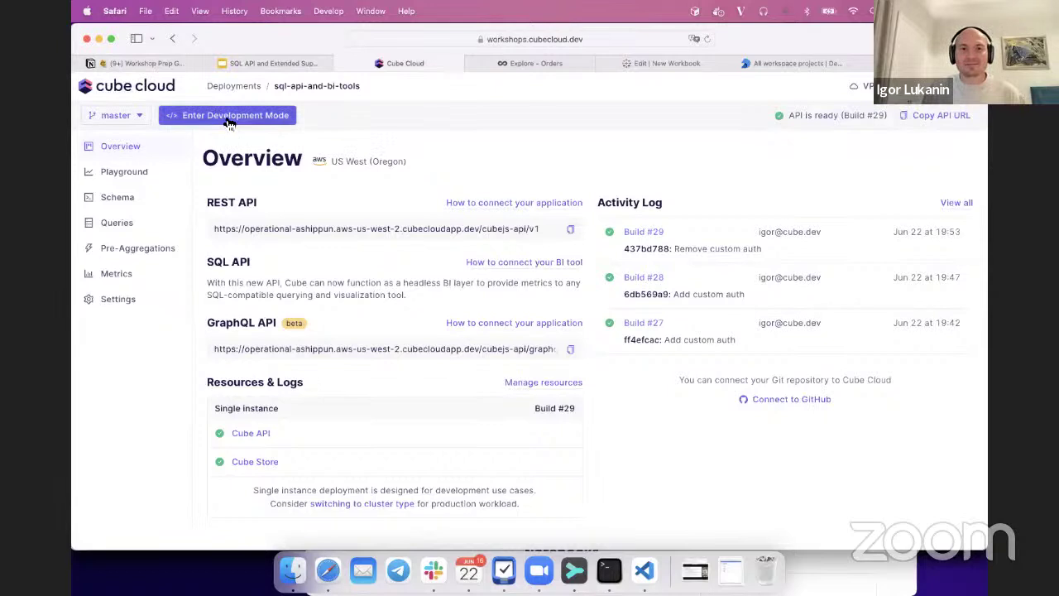
left_click(286, 118)
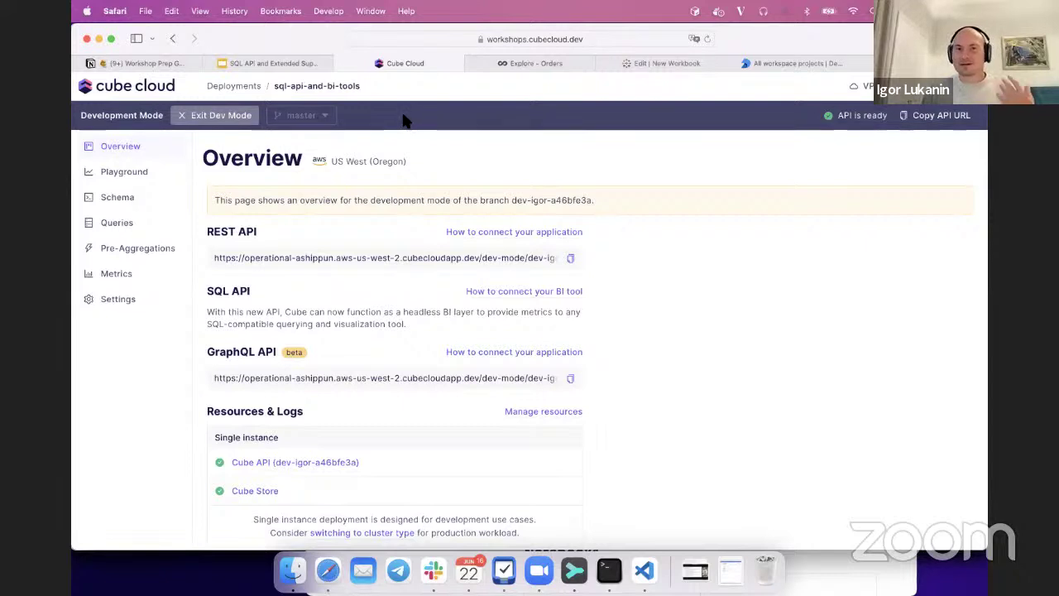
Step: Look at the deployment's schema files, then show the SQL API connection details and highlight the development-branch suffix in the username
left_click(135, 201)
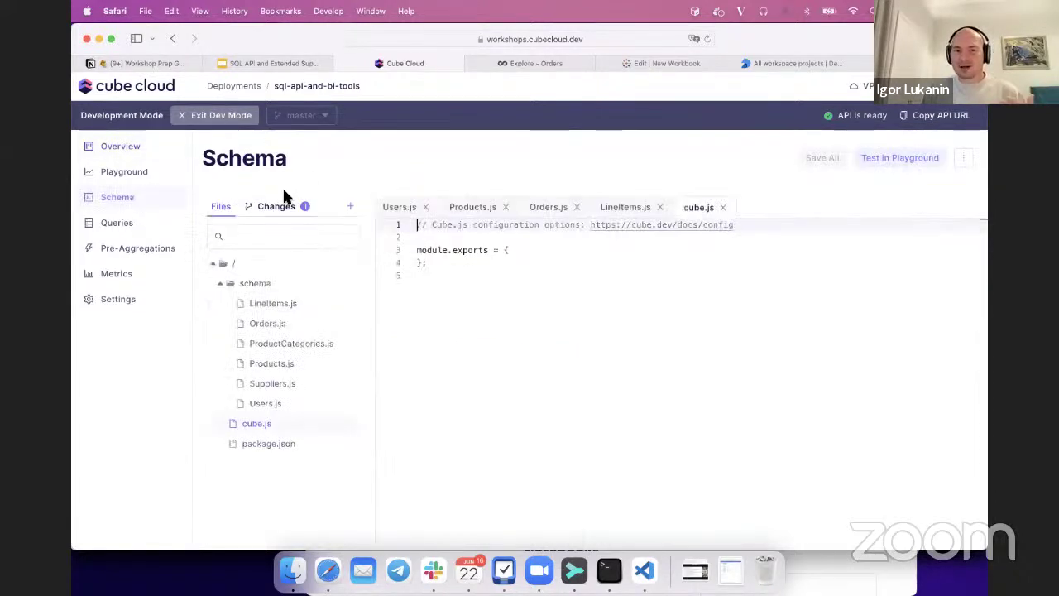
left_click(142, 149)
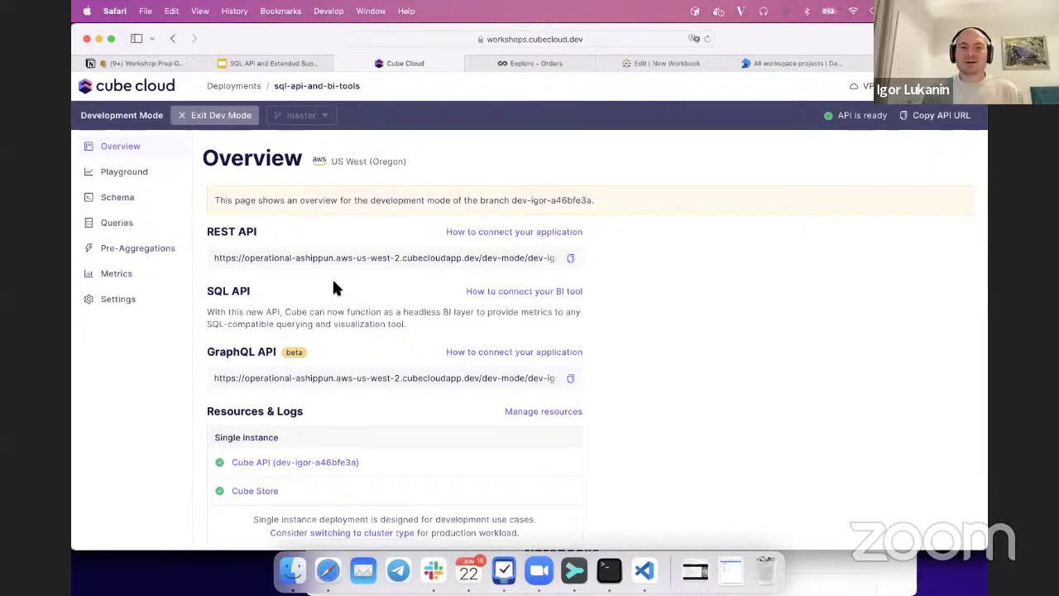
left_click(488, 290)
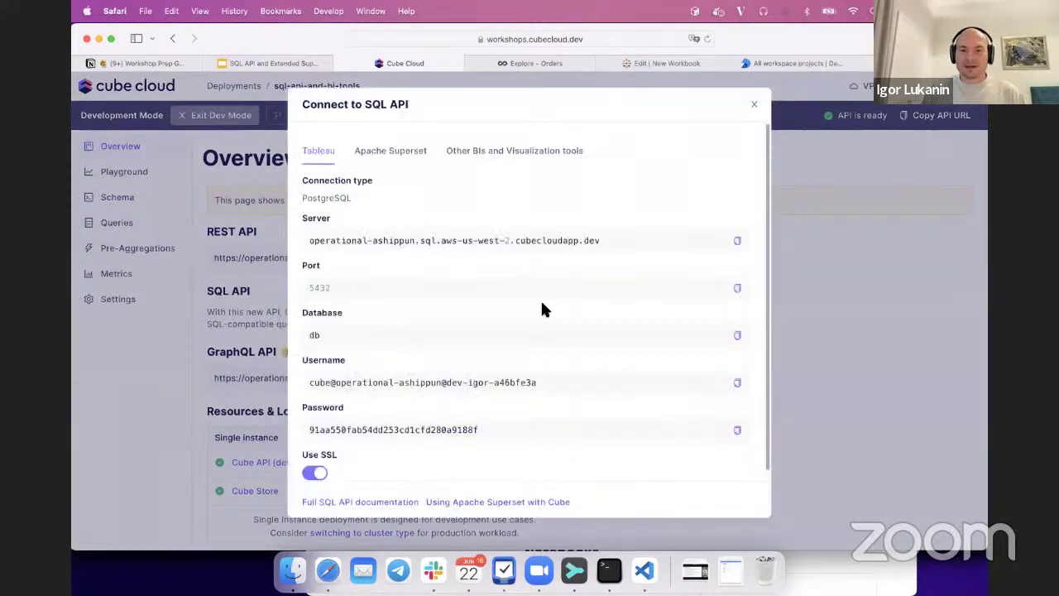
scroll(542, 309, "down", 1)
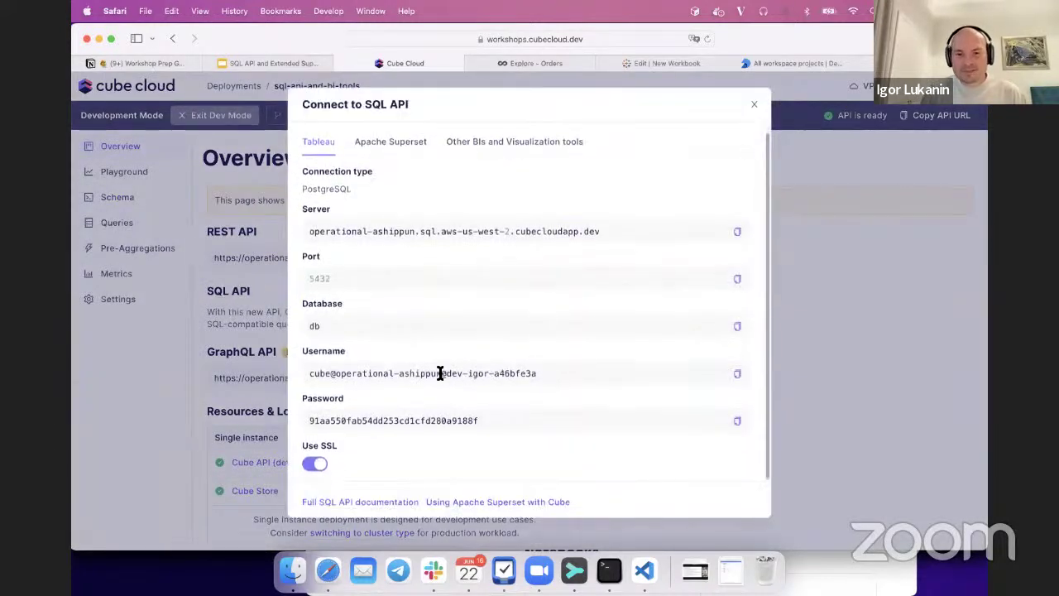
mouse_move(441, 374)
left_mouse_down()
mouse_move(533, 377)
mouse_move(442, 378)
left_mouse_up()
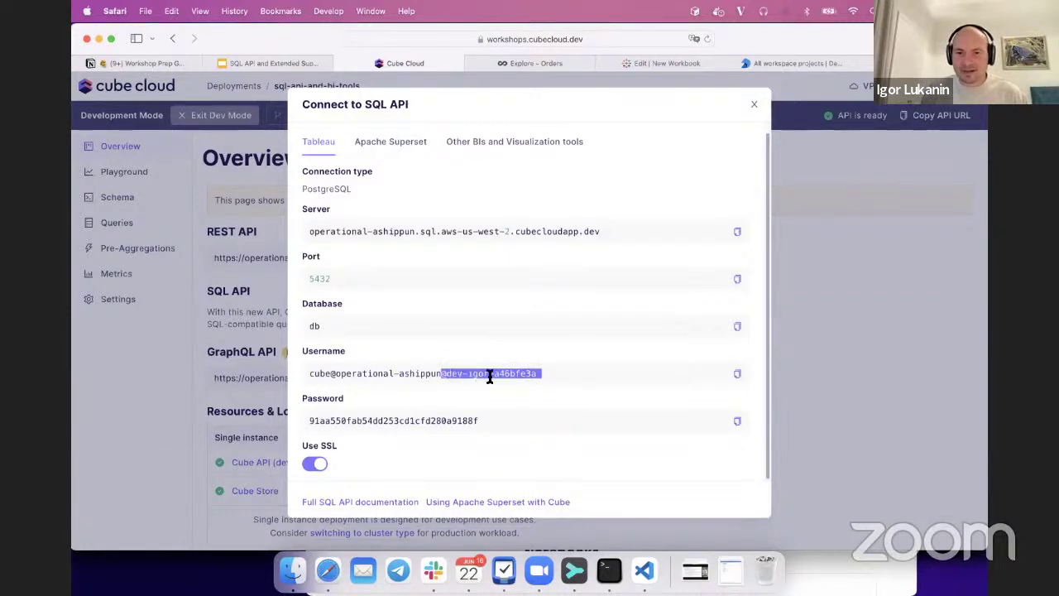
left_click(562, 376)
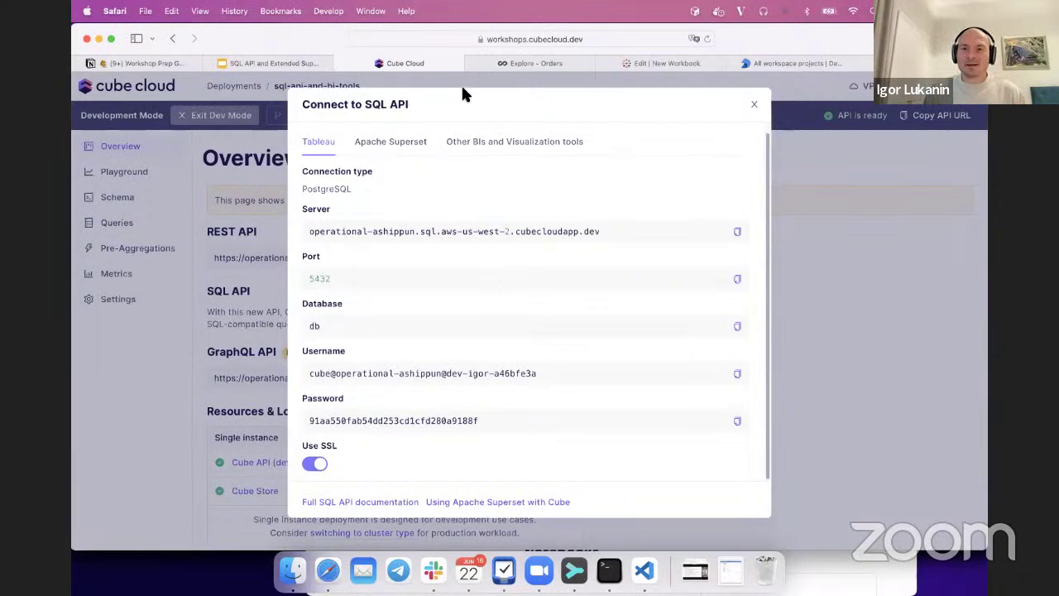
Step: Close the Superset Explore and Tableau New Workbook pages, switch to Deepnote, and create a new project in the workspace
left_click(471, 61)
left_click(471, 61)
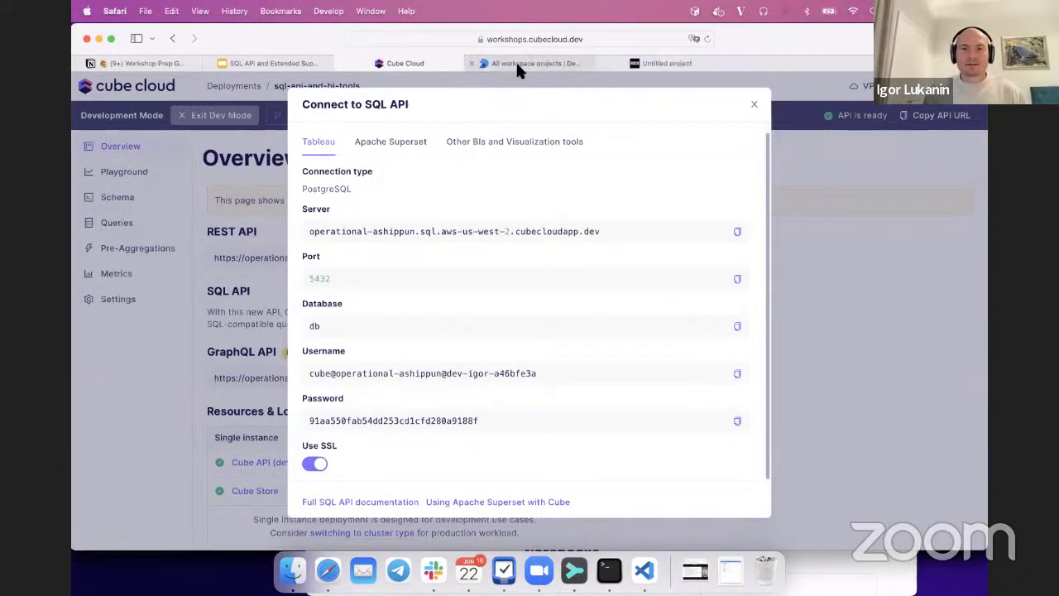
left_click(521, 63)
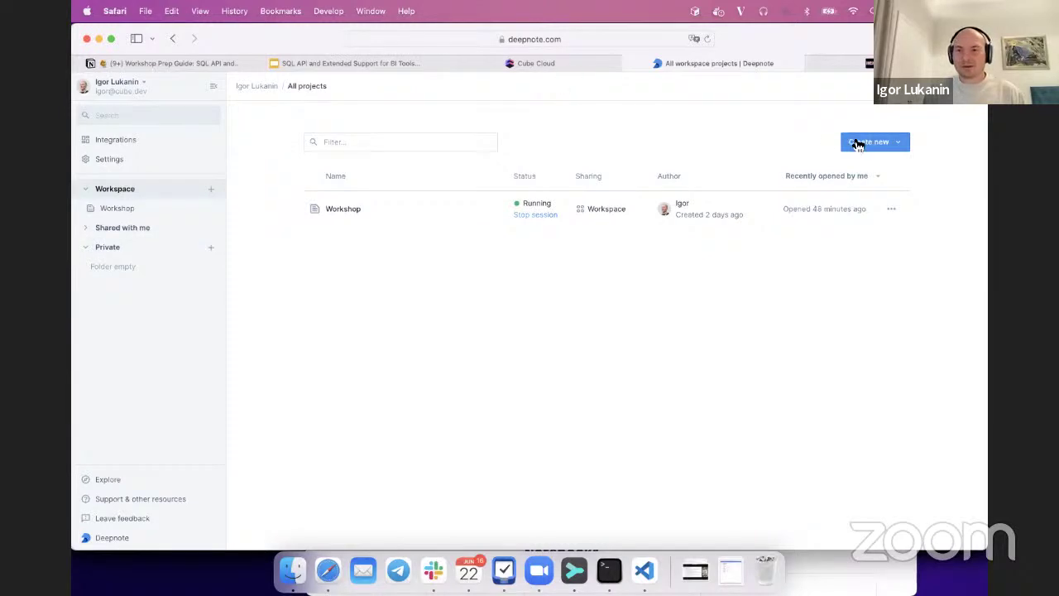
left_click(898, 146)
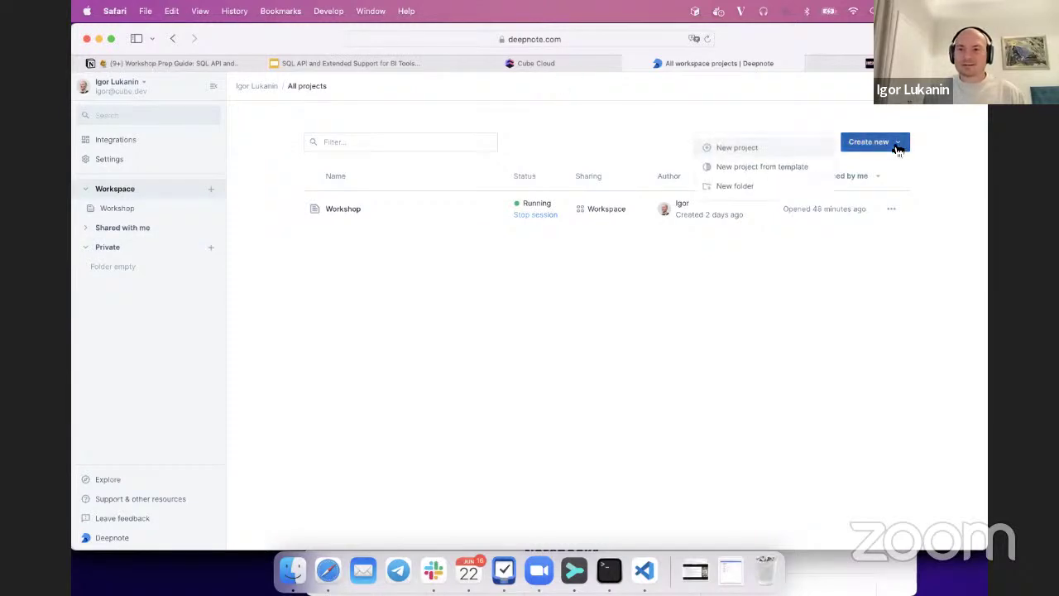
left_click(792, 150)
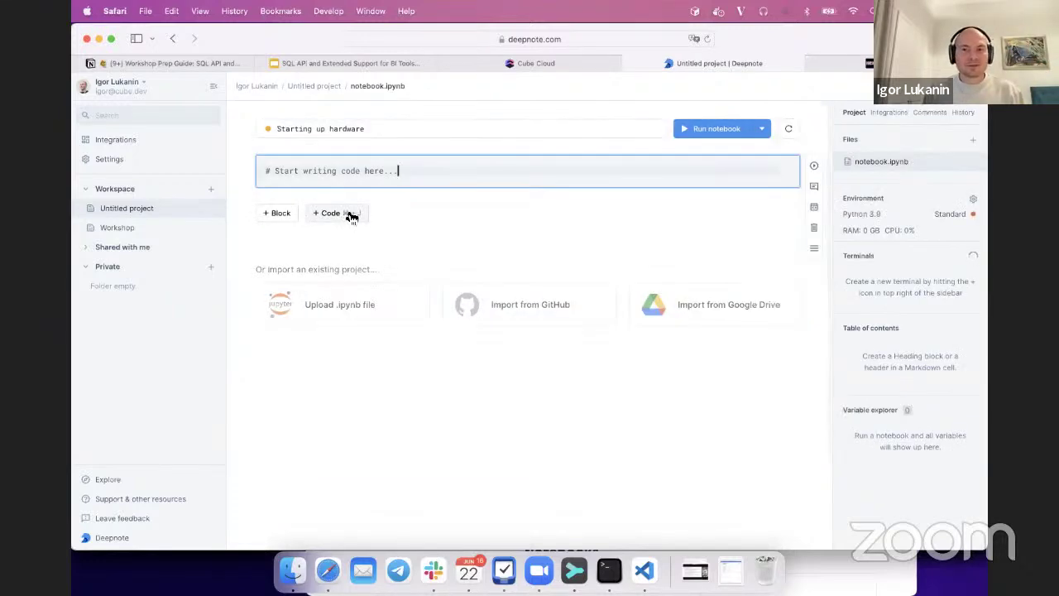
Step: Start a PostgreSQL integration in Deepnote and set its hostname to operational-ashippun.sql.aws-us-west-2.cubecloudapp.dev, copied from Cube Cloud's connection details for other BI tools
left_click(142, 137)
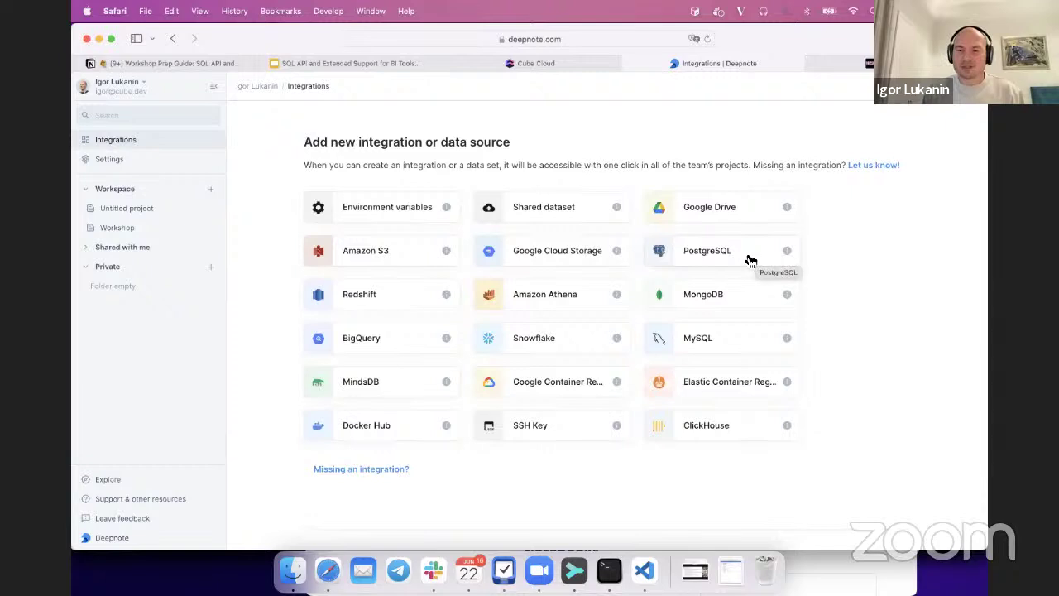
left_click(739, 250)
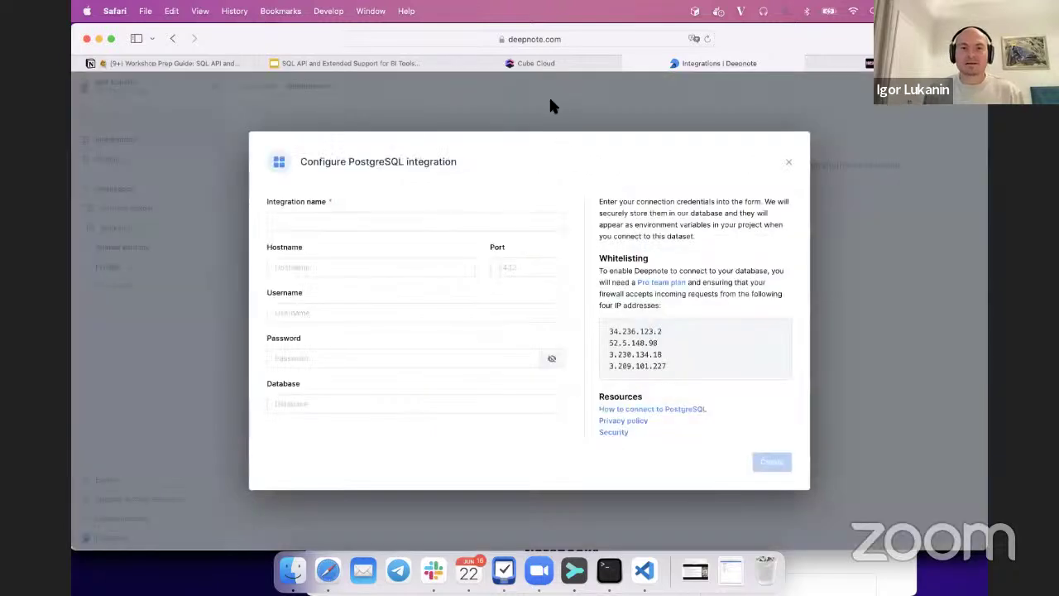
left_click(520, 62)
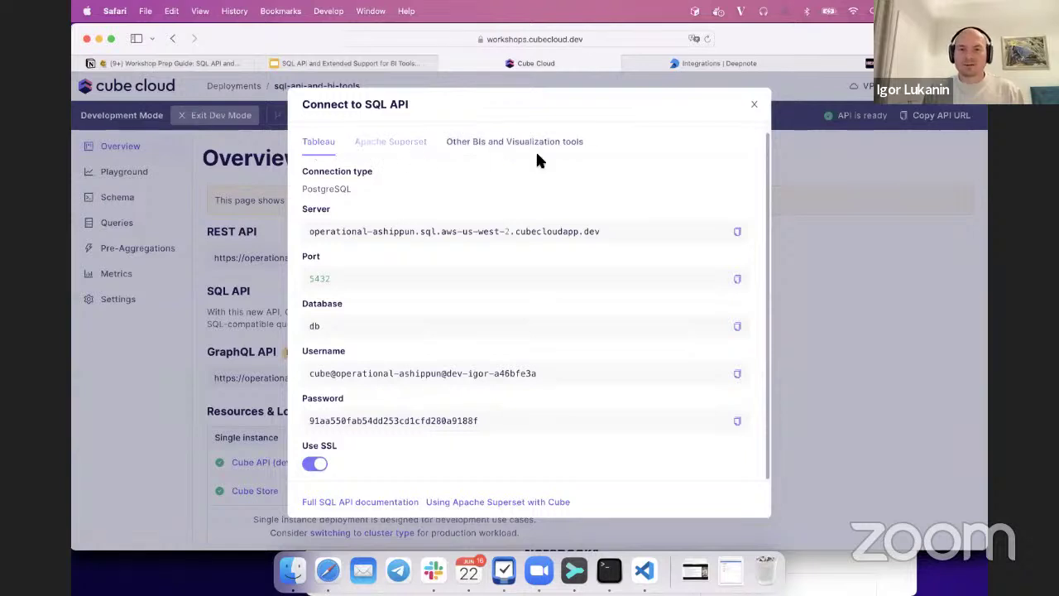
left_click(505, 159)
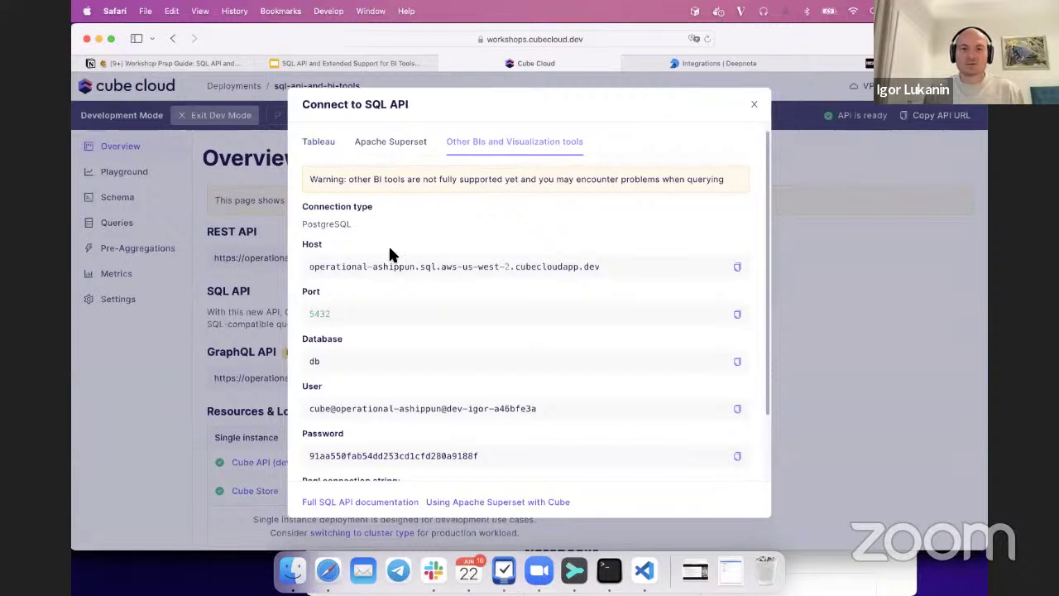
scroll(436, 273, "down", 3)
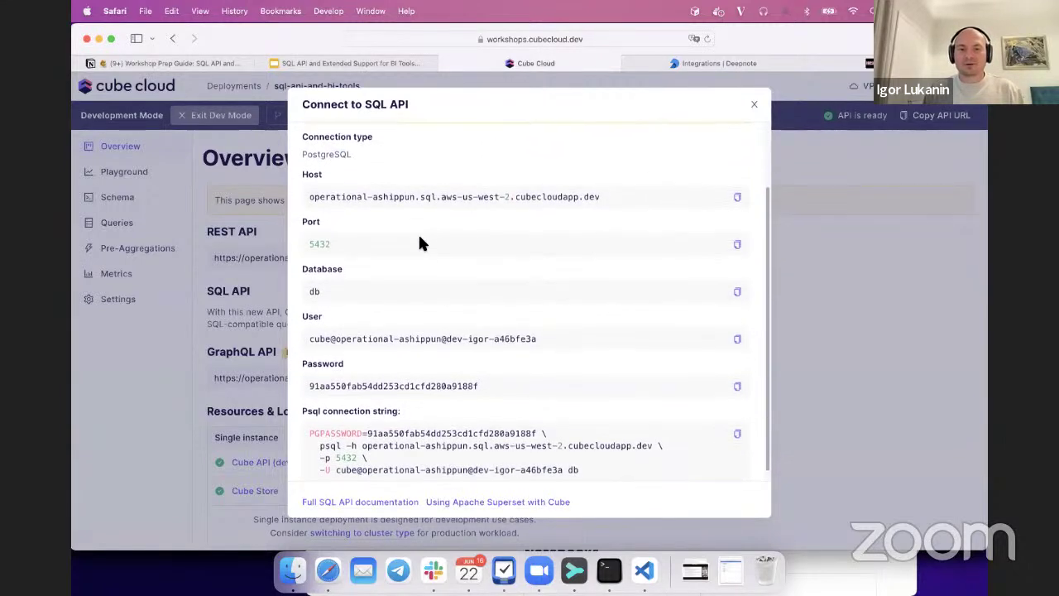
left_click(739, 200)
key("ctrl+Tab")
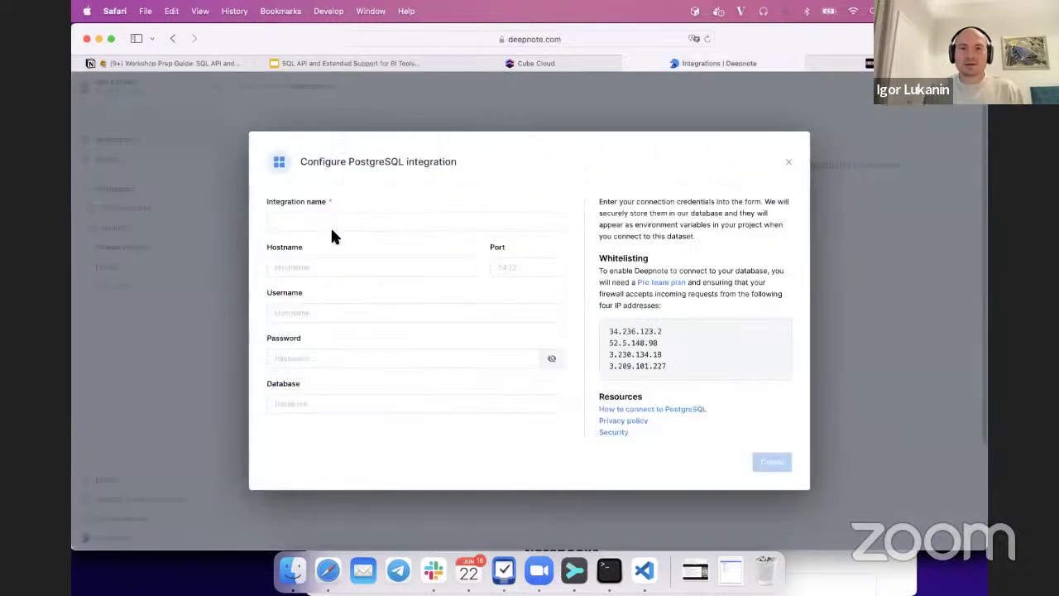
left_click(328, 265)
key("super+v")
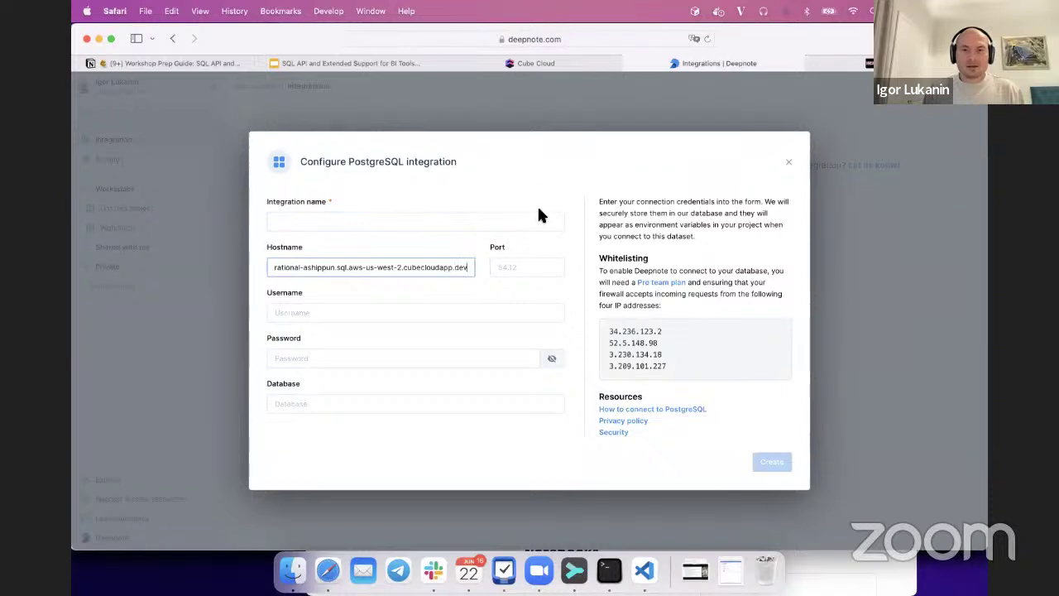
Step: Set the integration's port to 5432 and its database to db
left_click(533, 270)
type("5432")
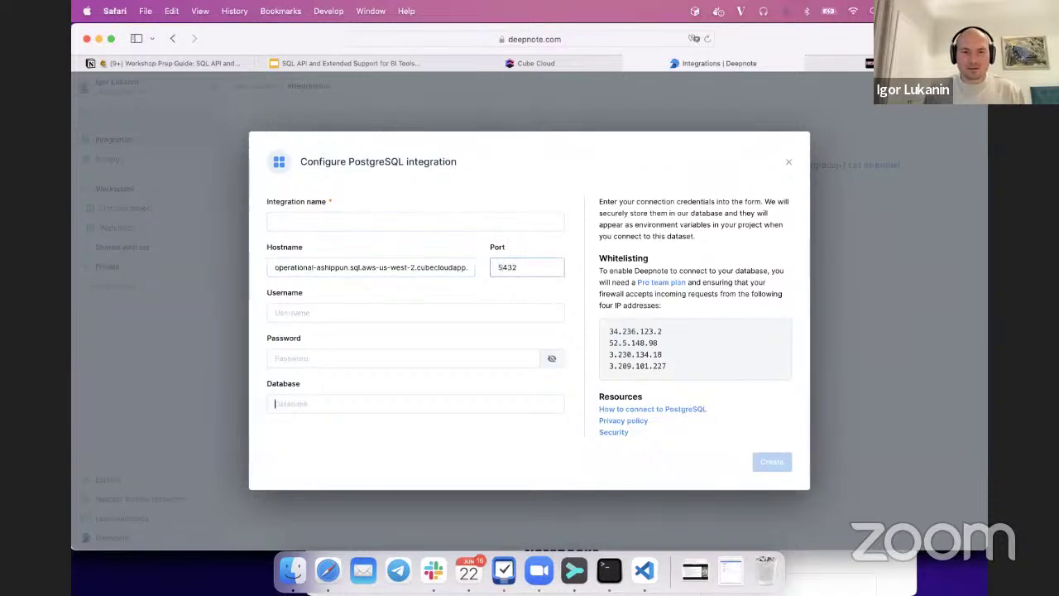
left_click(288, 403)
type("db")
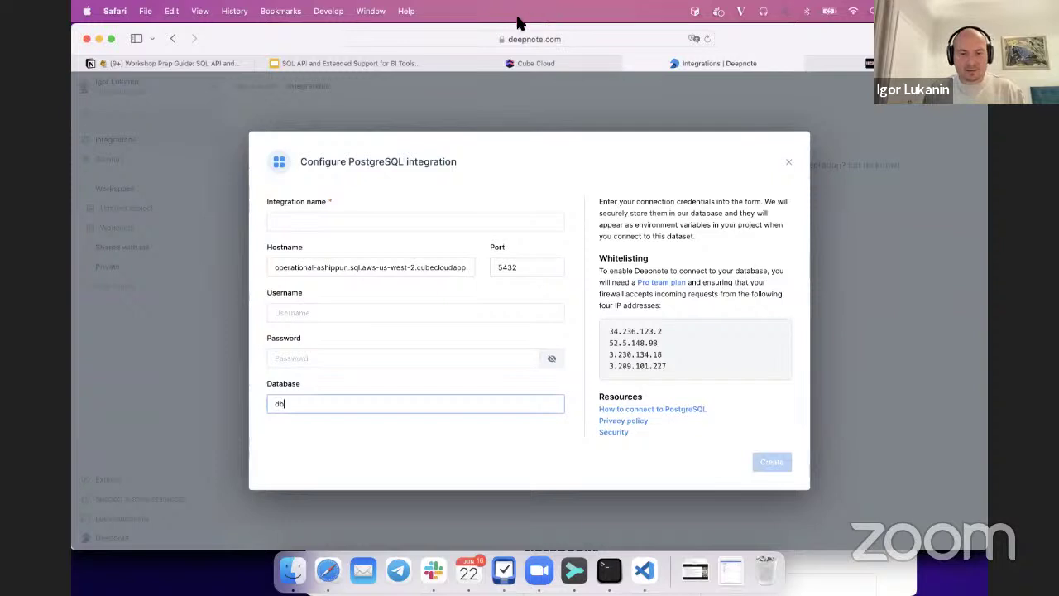
Step: Copy the SQL API user from Cube Cloud into the username of the Deepnote PostgreSQL integration
left_click(534, 62)
left_click(733, 339)
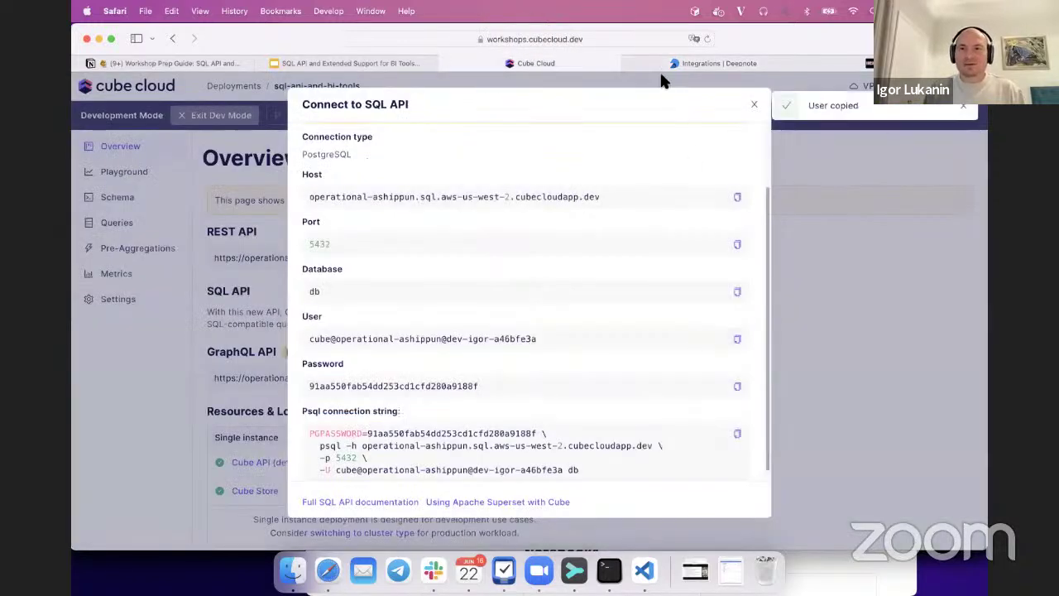
left_click(686, 63)
left_click(382, 309)
key("super+v")
Step: Copy the SQL API password from Cube Cloud into the password field of the Deepnote PostgreSQL integration
left_click(546, 63)
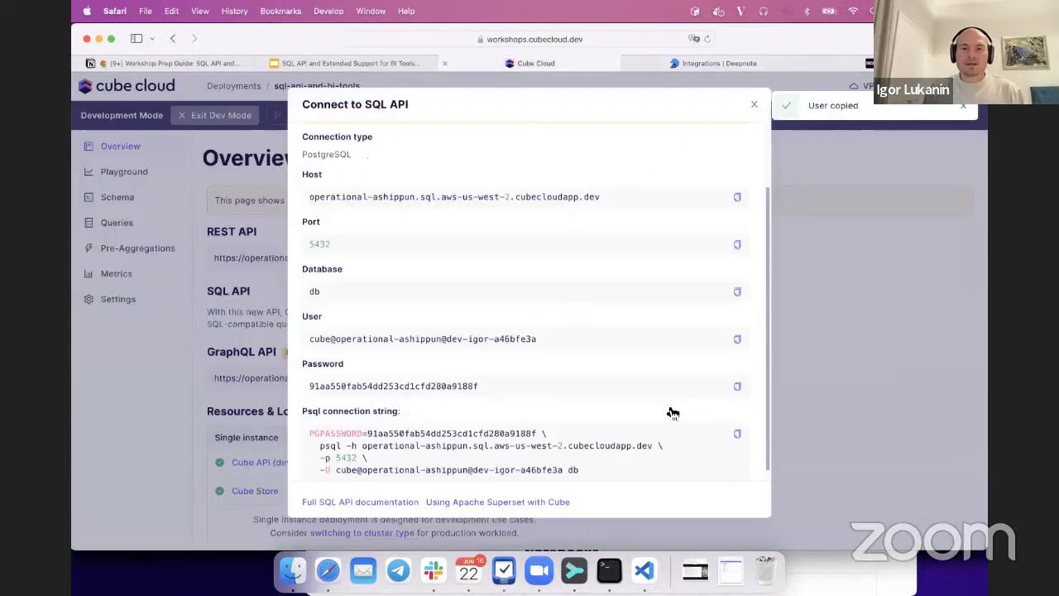
left_click(738, 387)
left_click(704, 63)
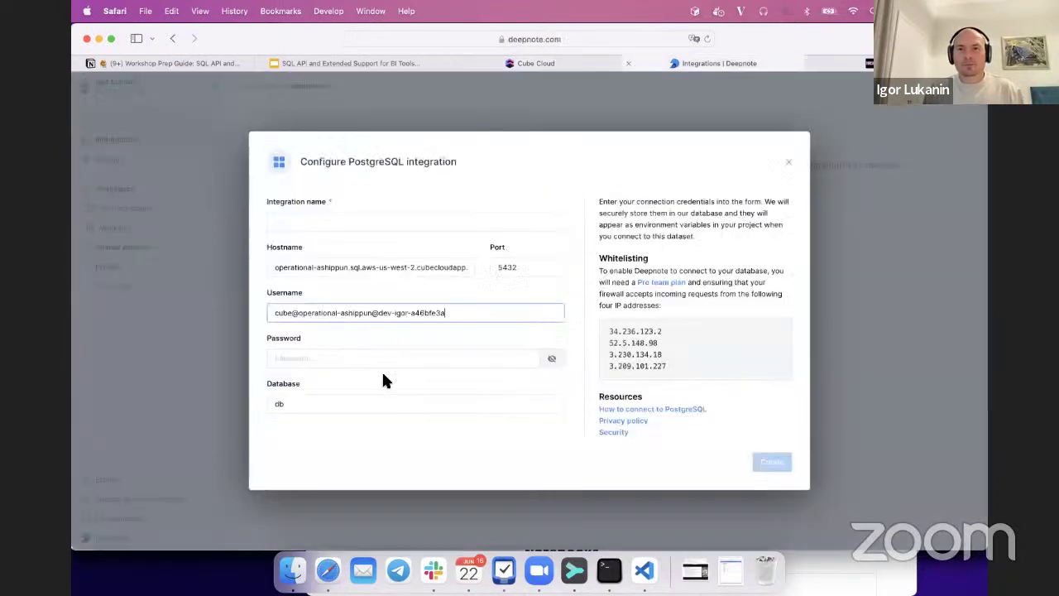
left_click(380, 361)
key("super+v")
Step: Name the integration "SQL API (dev mode)" and create it
left_click(315, 220)
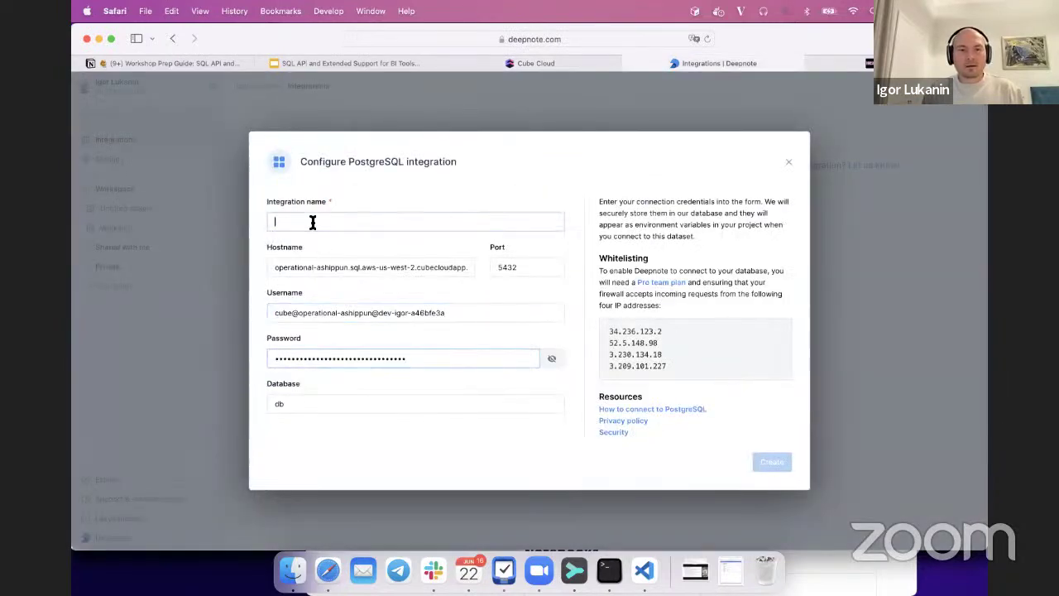
type("SQL AP")
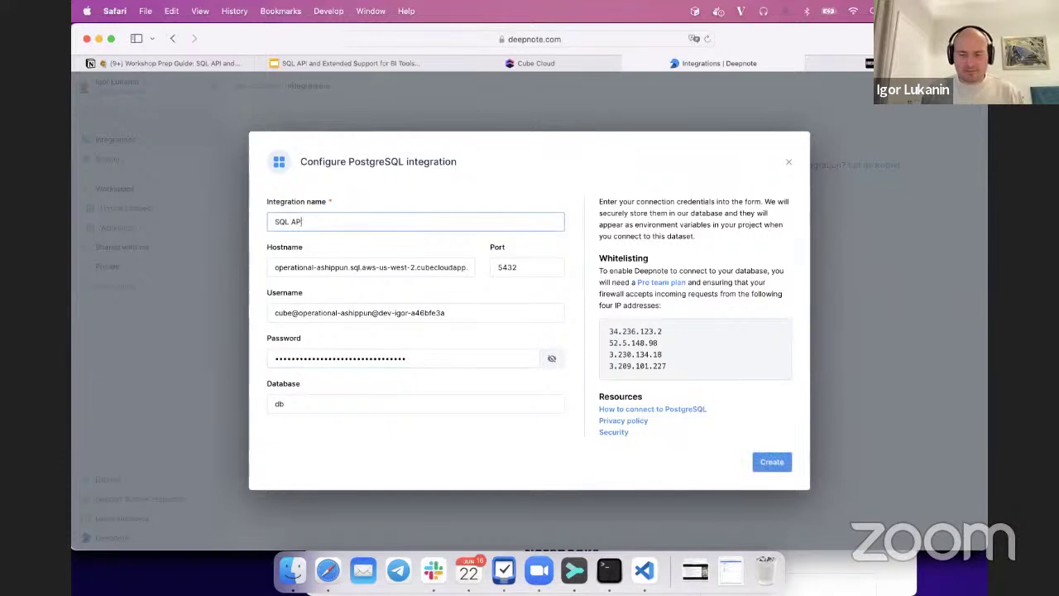
type("I (dev ")
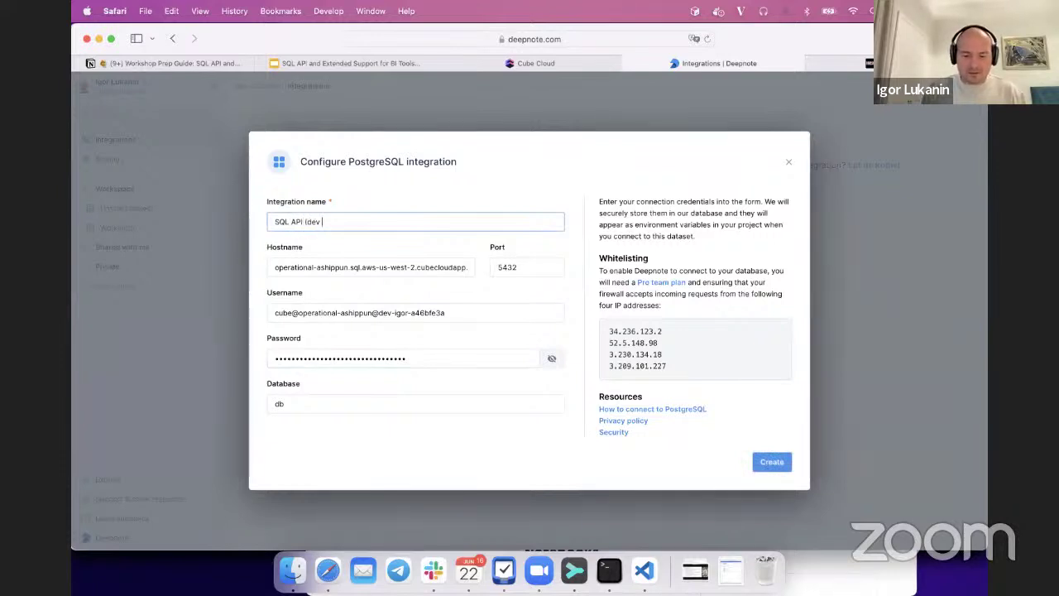
type("mode)")
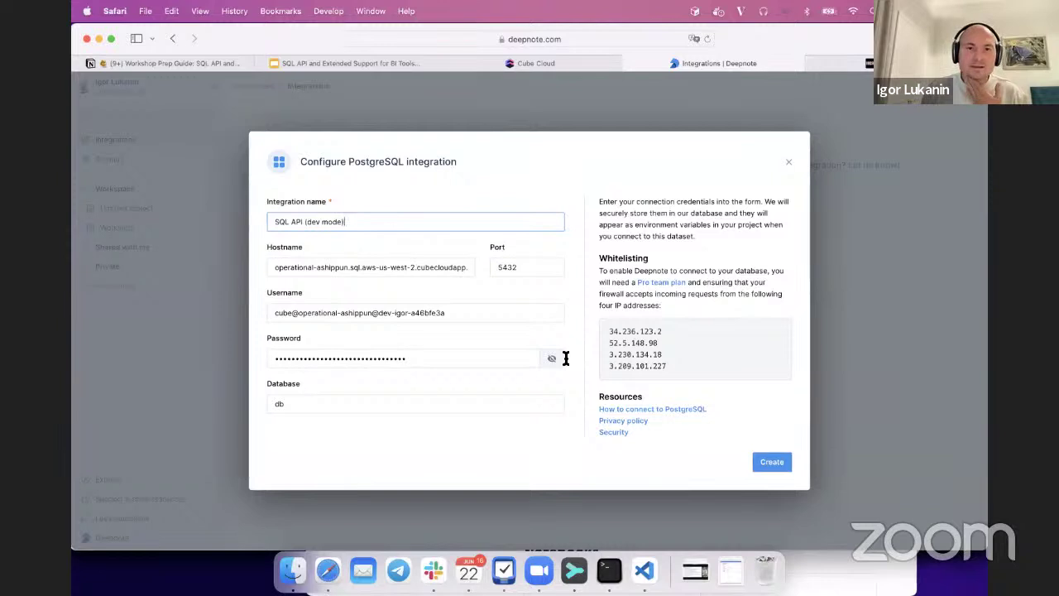
left_click(773, 464)
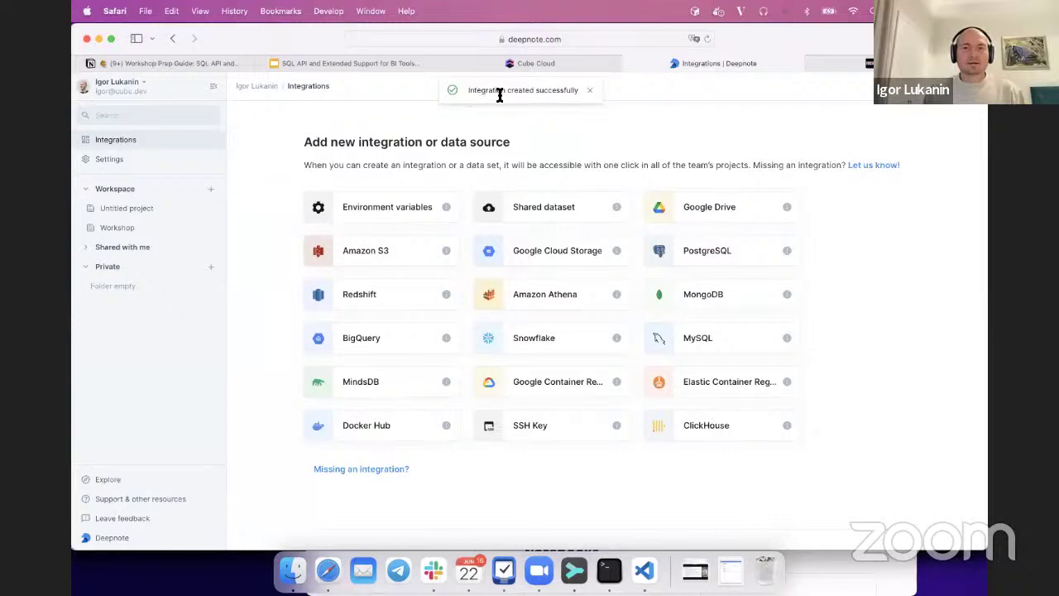
Step: Open the untitled project and connect the SQL API (dev mode) integration to it, accepting the hardware restart
scroll(538, 286, "down", 4)
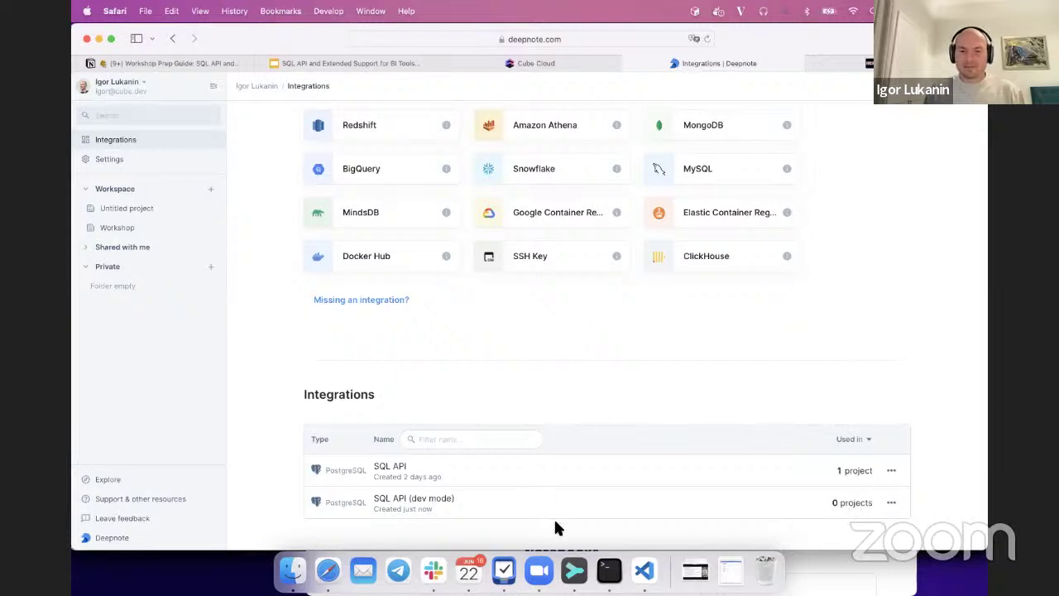
left_click(126, 207)
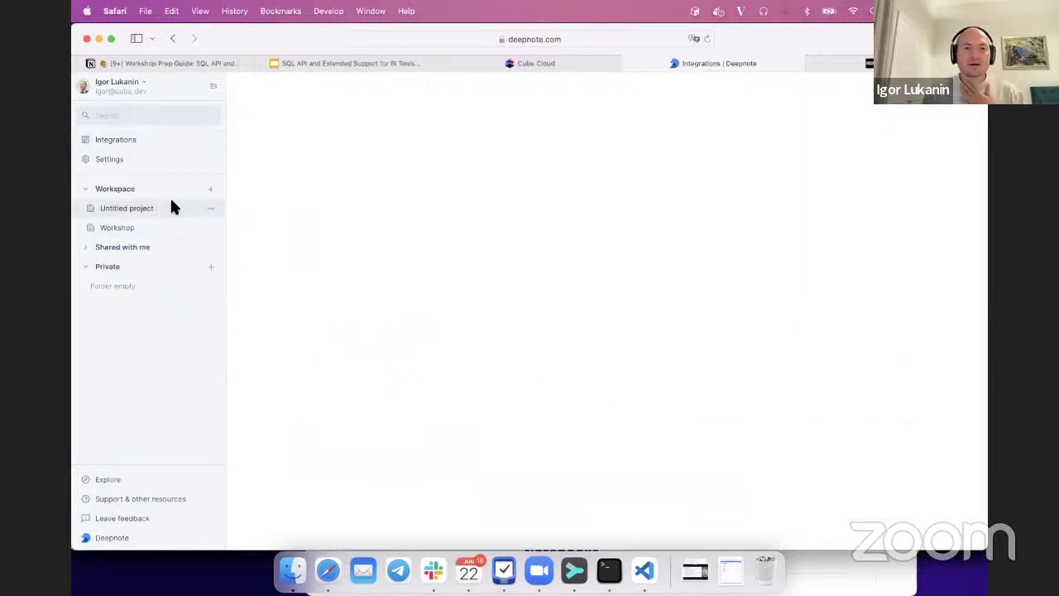
left_click(503, 374)
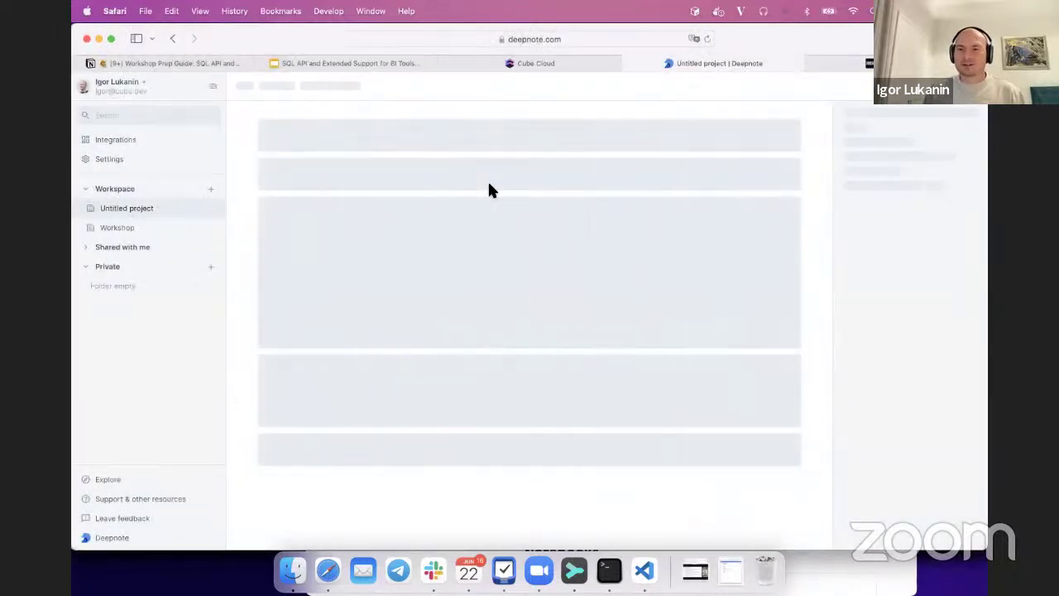
left_click(888, 113)
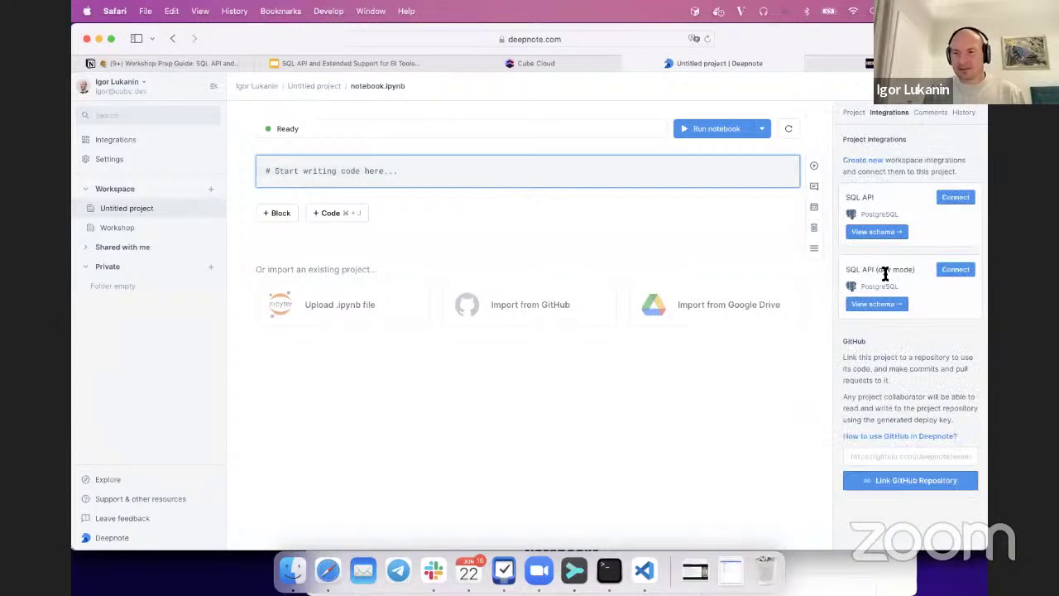
left_click(955, 271)
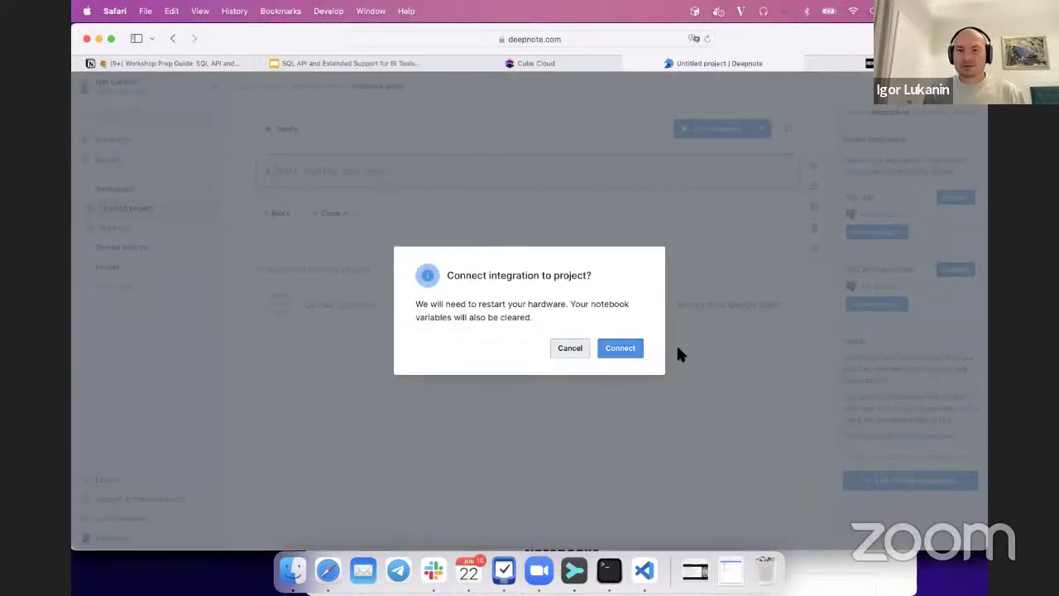
left_click(627, 352)
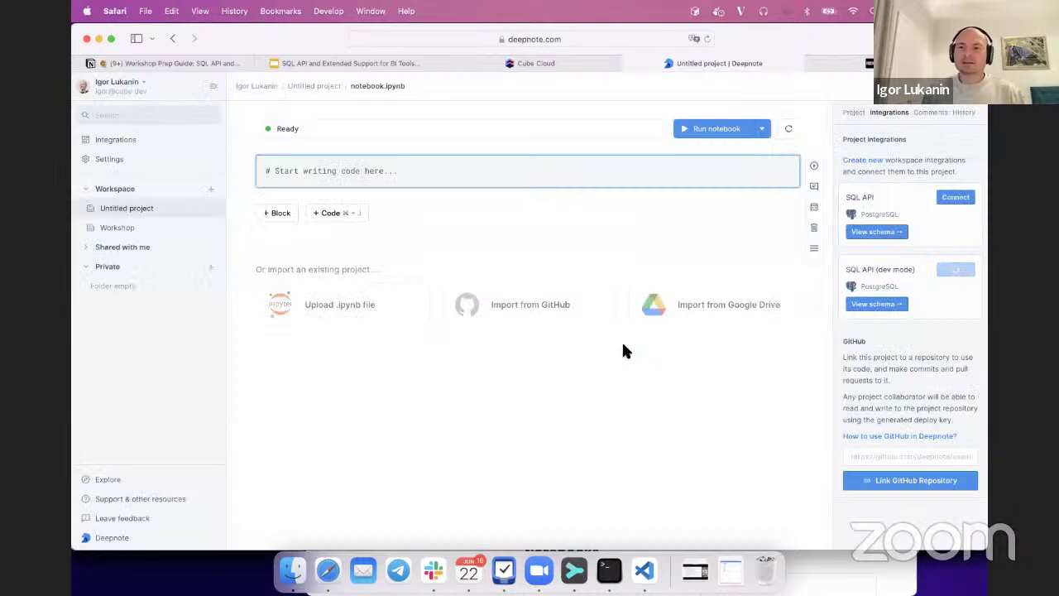
Step: Add a SQL API (dev mode) query block below the empty code block in the notebook
left_click(414, 172)
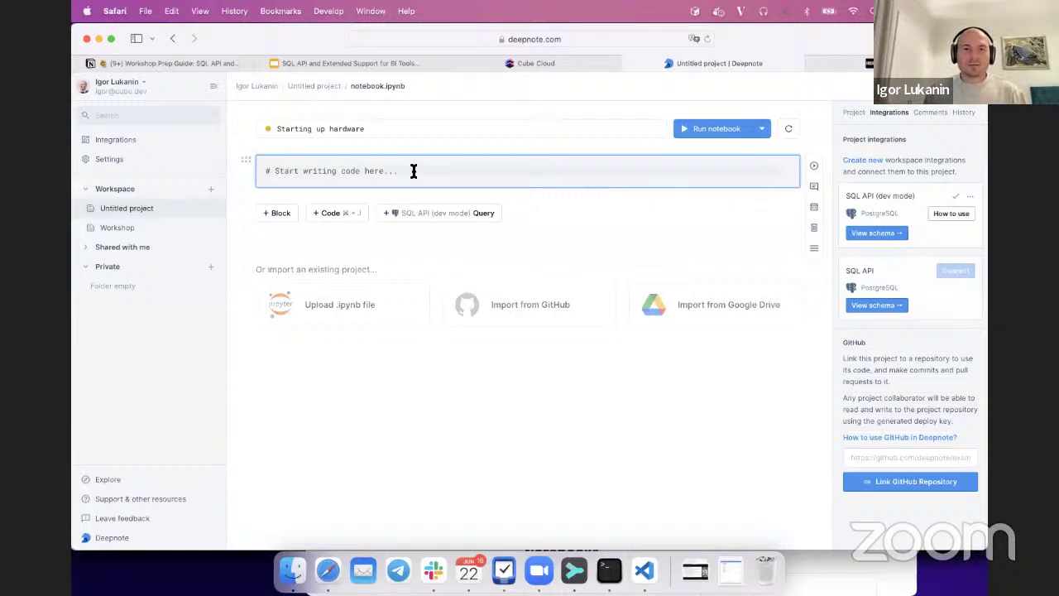
left_click(441, 213)
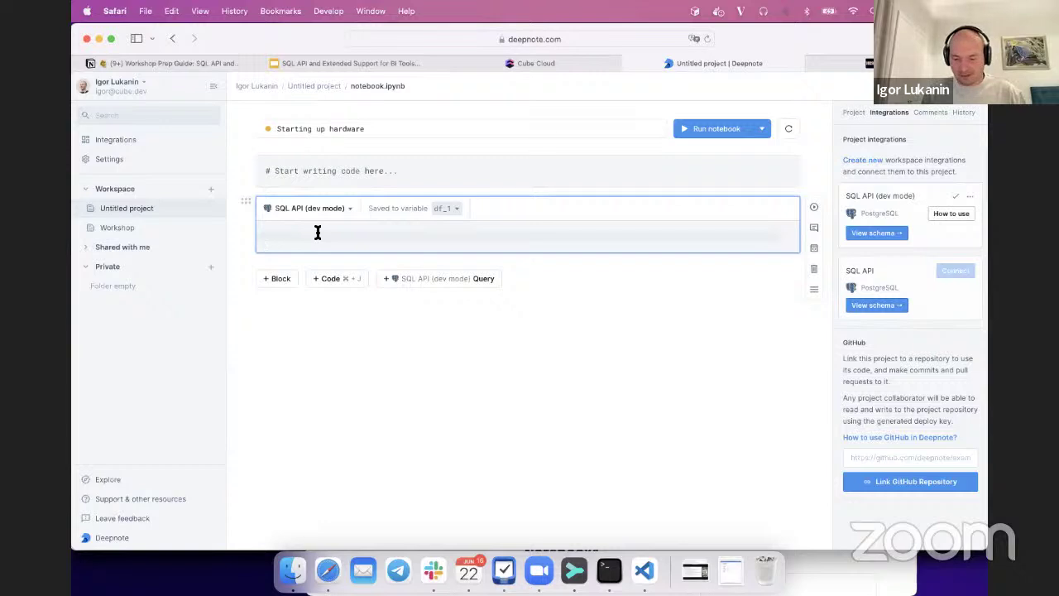
Step: Write the query "SELECT * FROM Orders;" in the SQL API (dev mode) block
type("SELECT")
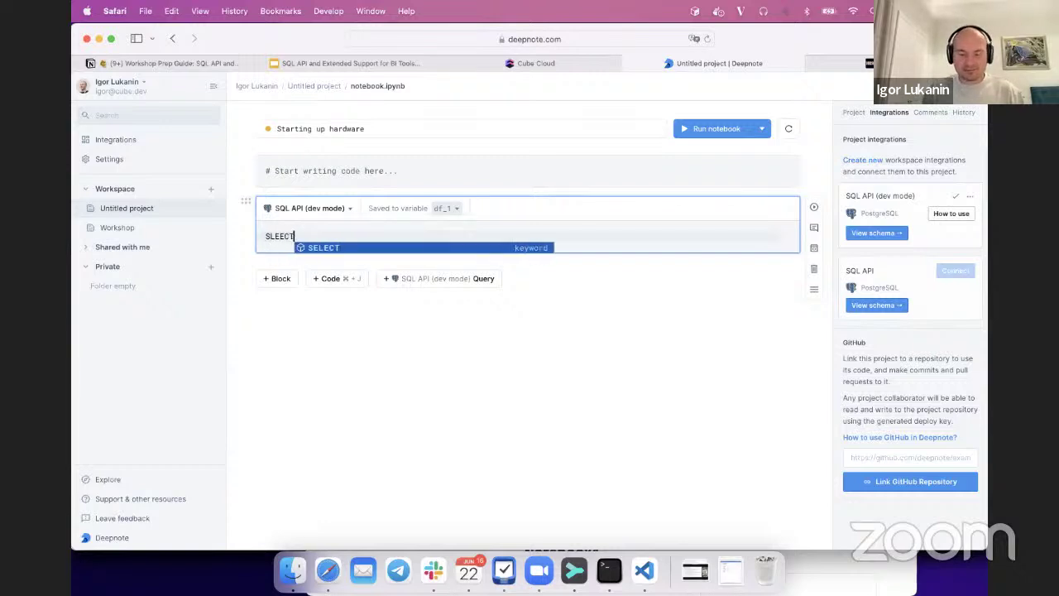
key("BackSpace")
key("BackSpace")
key("BackSpace")
key("BackSpace")
key("BackSpace")
key("BackSpace")
type("SELECT")
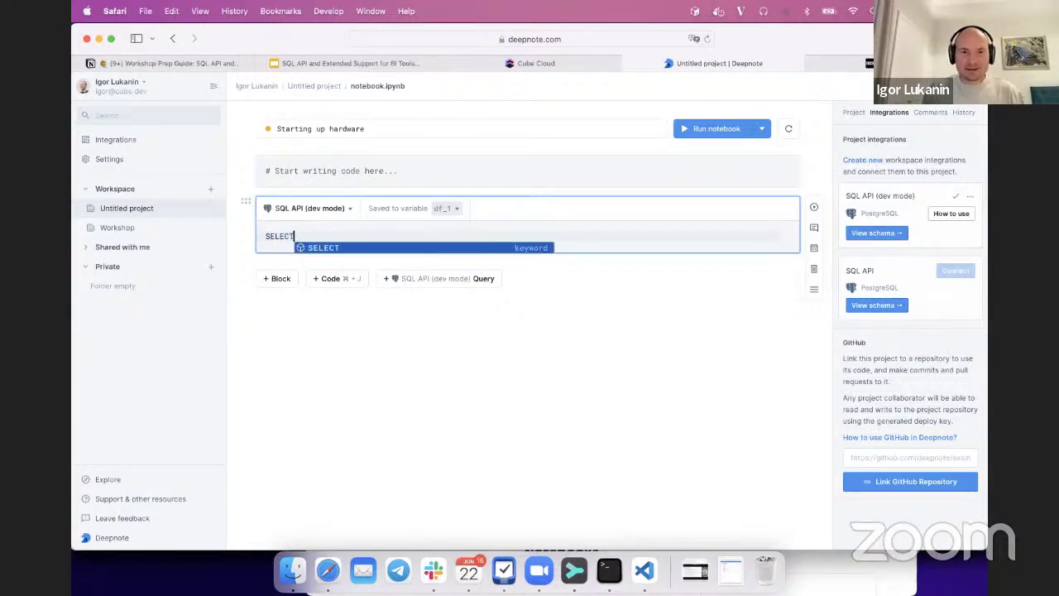
type(" * FROM Orders")
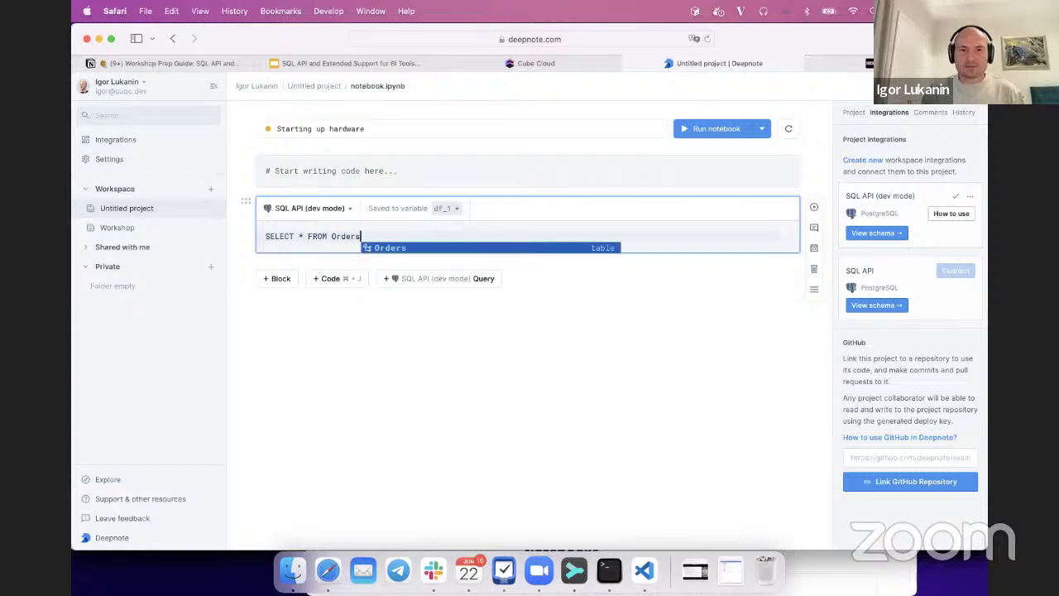
key("Escape")
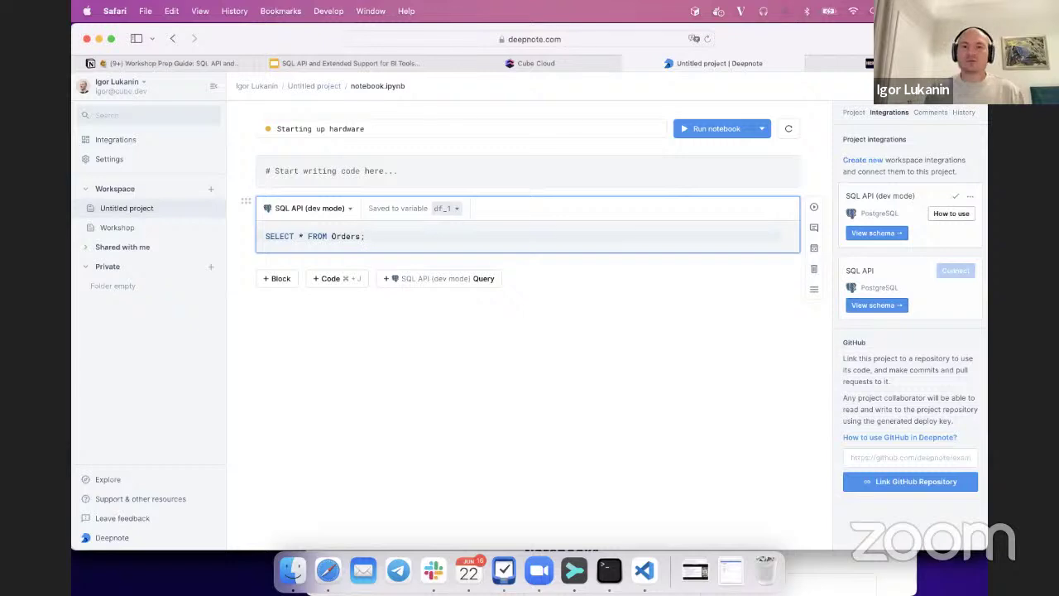
Step: Run the Orders query block once the machine is ready and look through the returned table
key("super+Return")
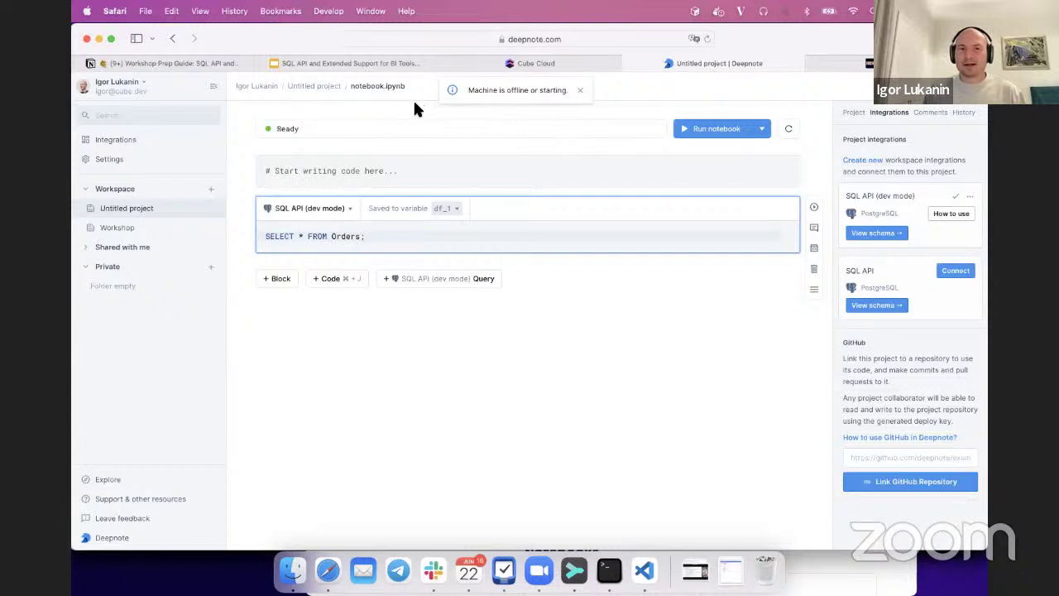
left_click(583, 92)
left_click(814, 207)
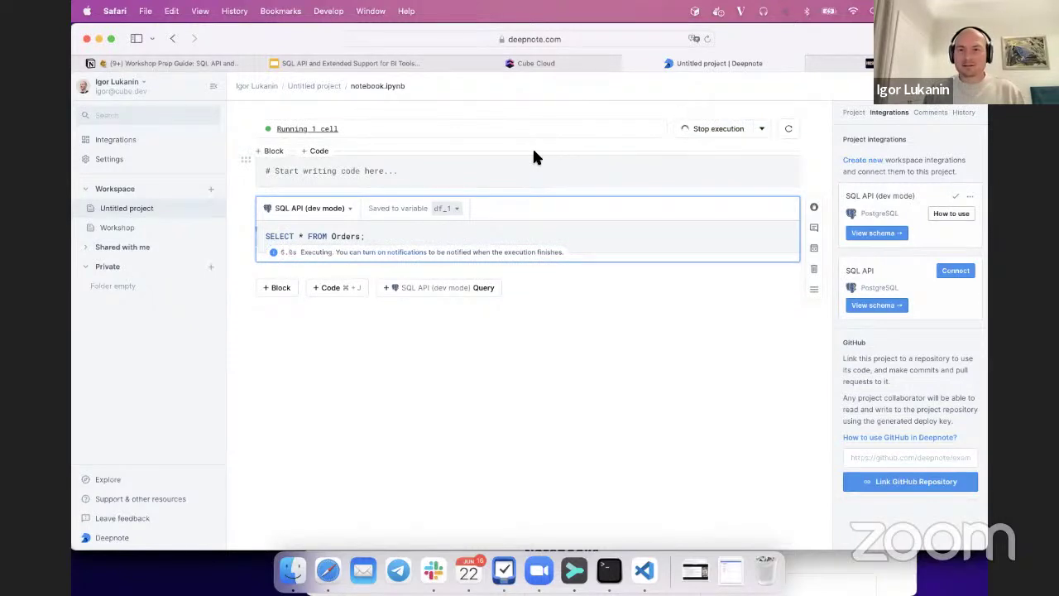
scroll(533, 157, "down", 2)
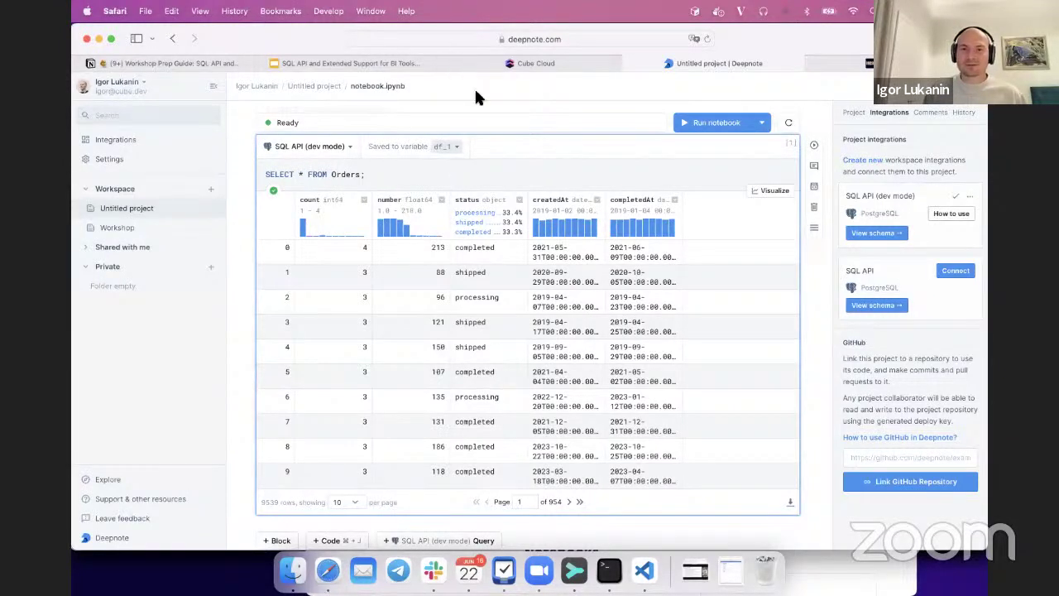
scroll(496, 116, "up", 2)
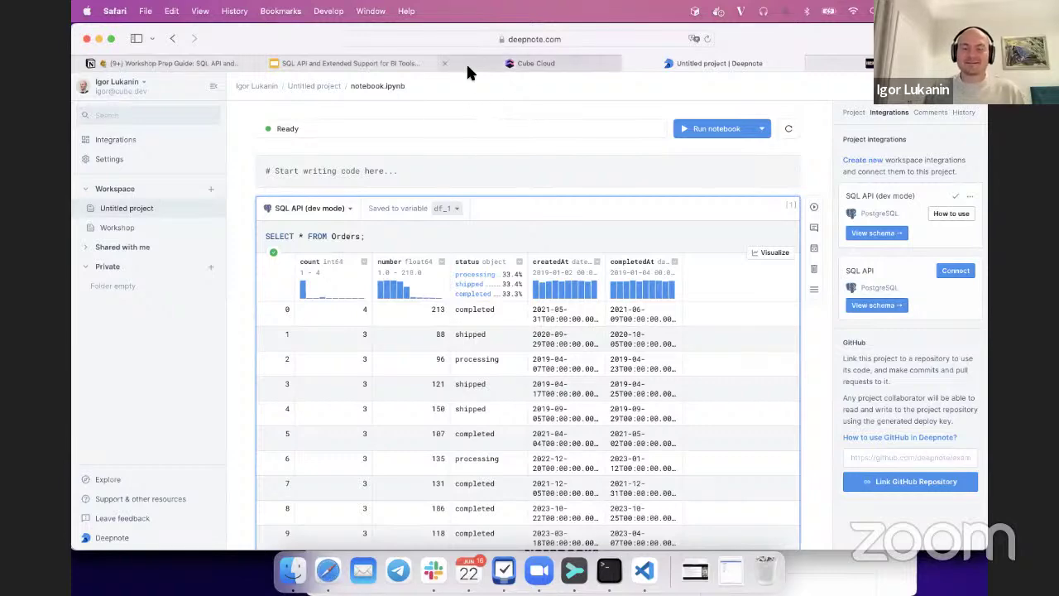
Step: Switch to the workshop presentation in Google Slides and display slide 24, Q&A
mouse_move(467, 71)
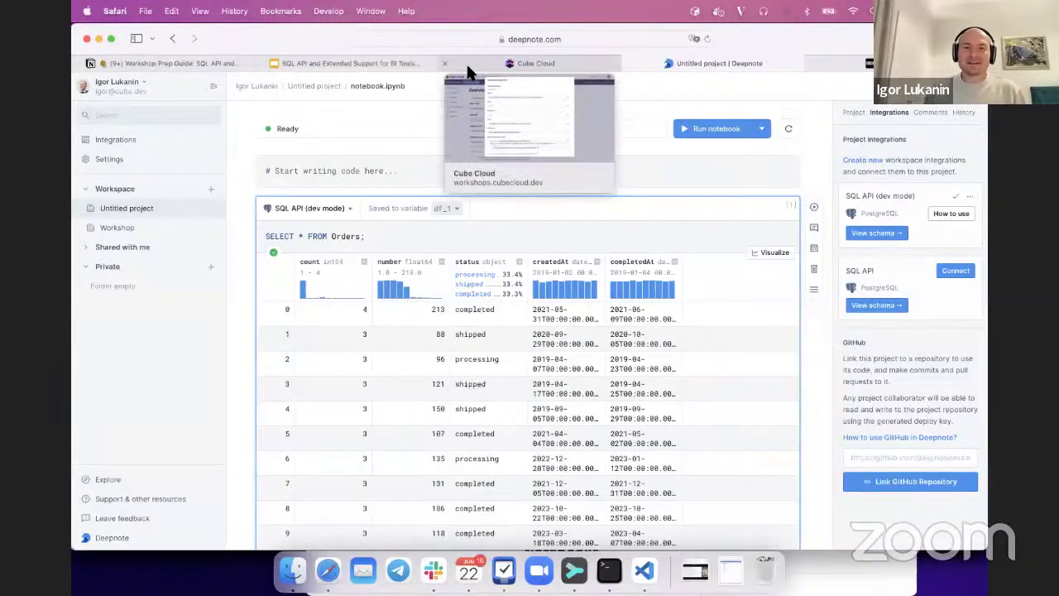
left_click(377, 62)
scroll(137, 364, "down", 2)
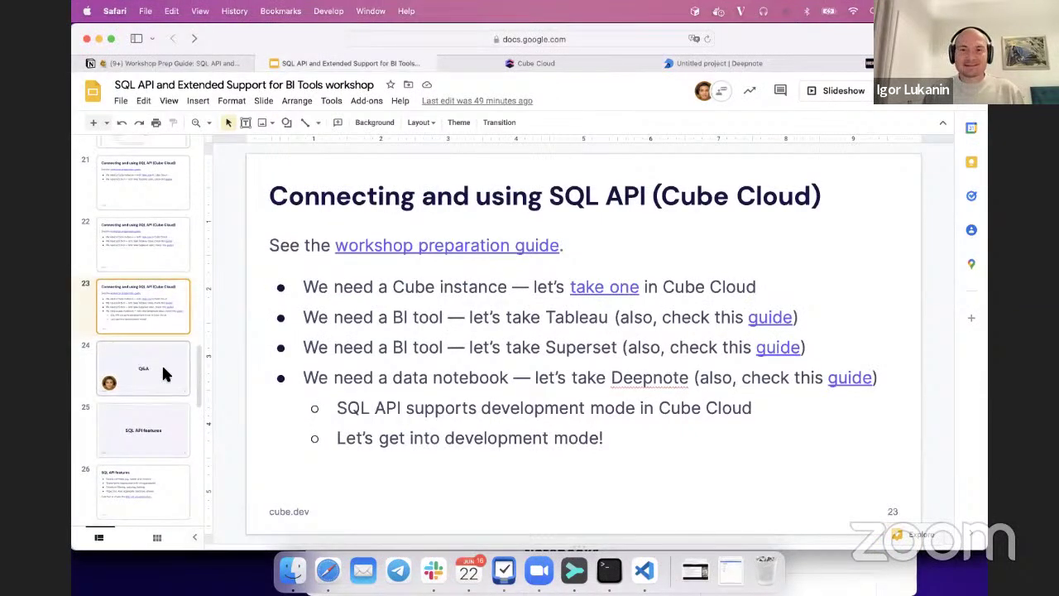
left_click(163, 370)
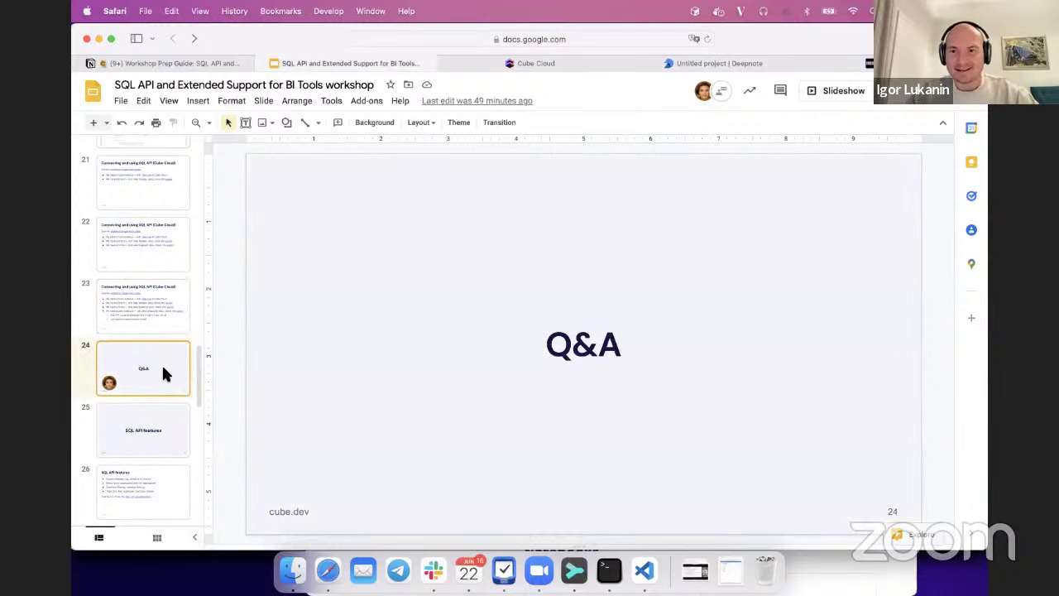